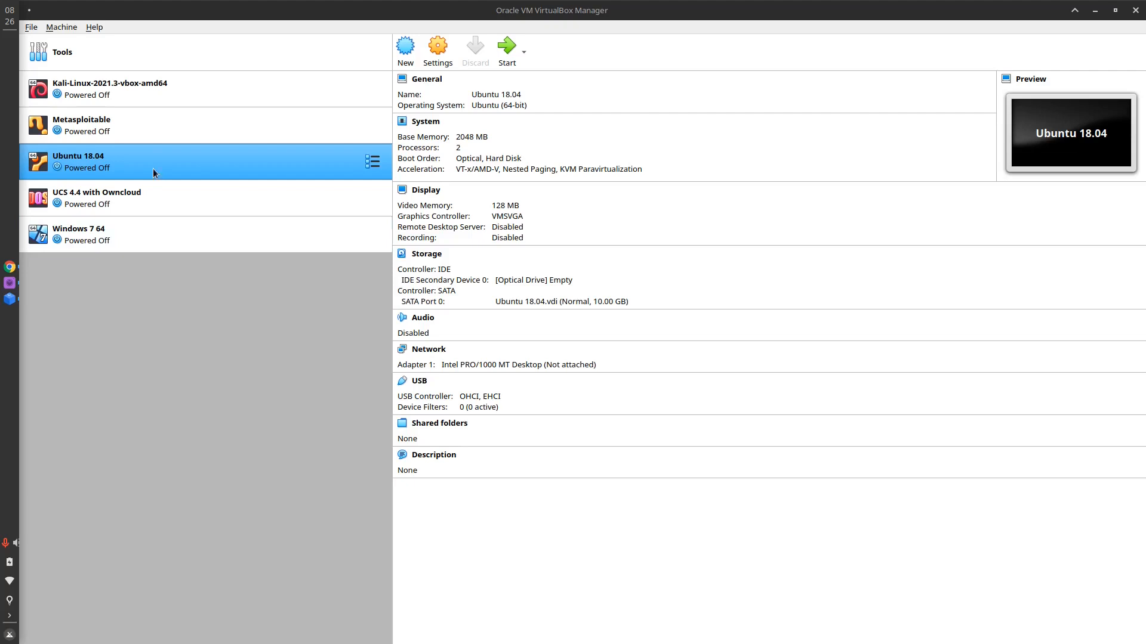
Step: Start the Ubuntu 18.04 virtual machine, accepting the Scale mode switch, and maximize its window
double_click(127, 156)
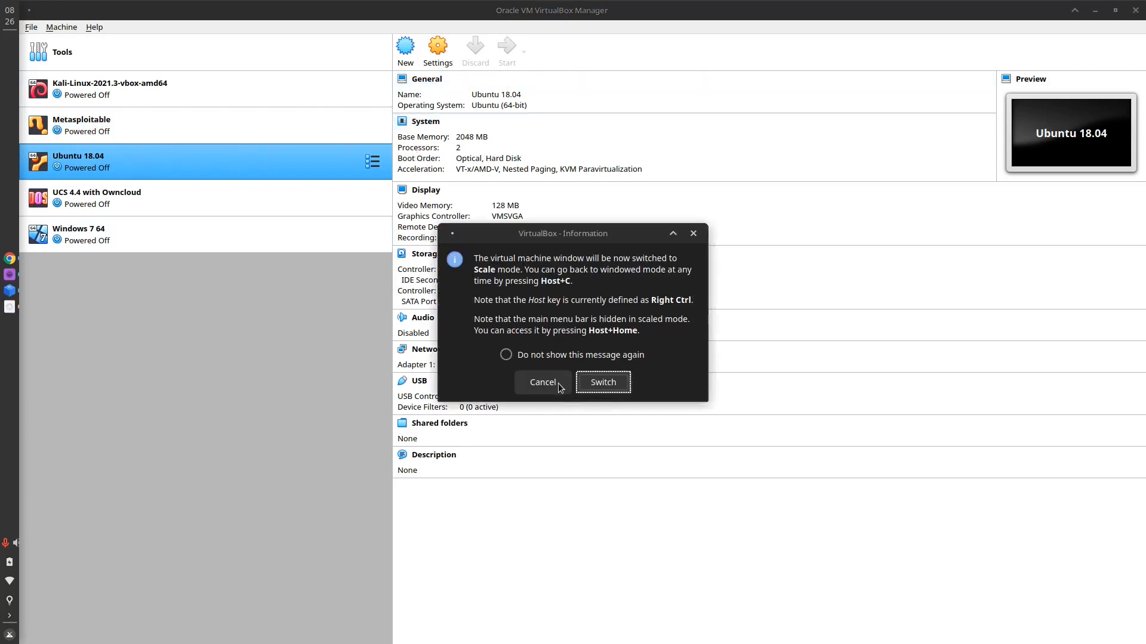
left_click(600, 382)
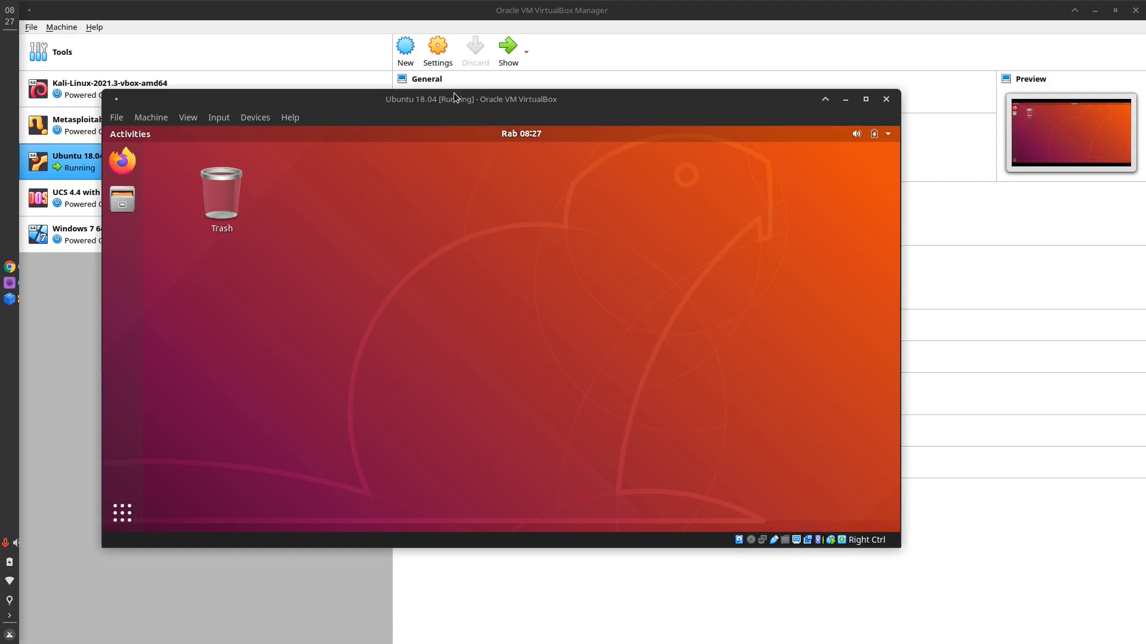
double_click(449, 96)
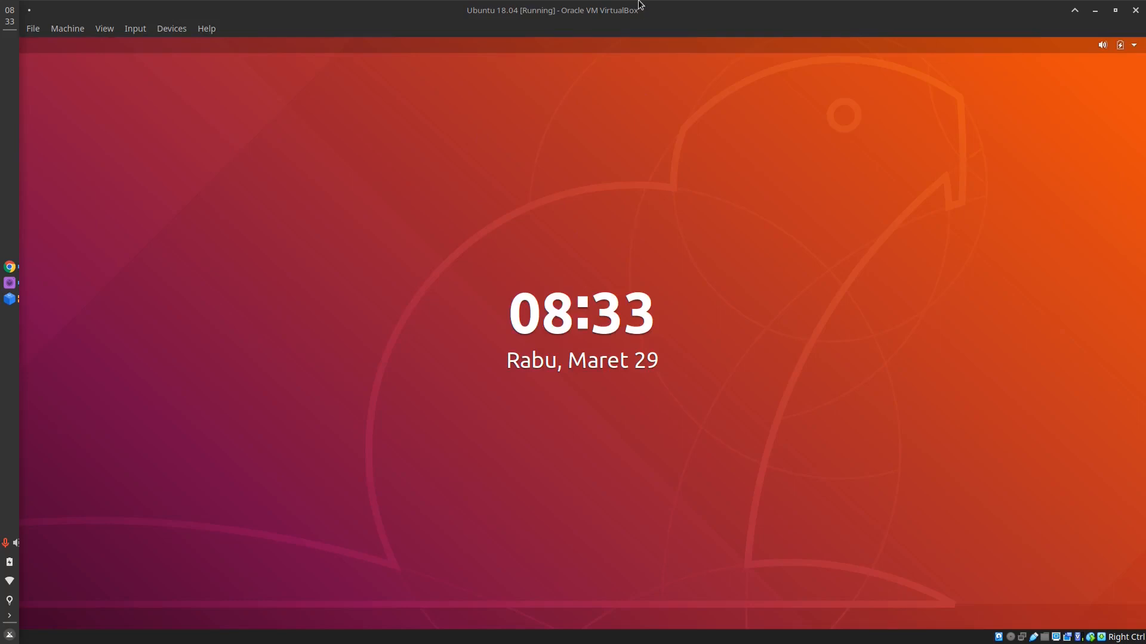
left_click_drag(606, 18, 562, 115)
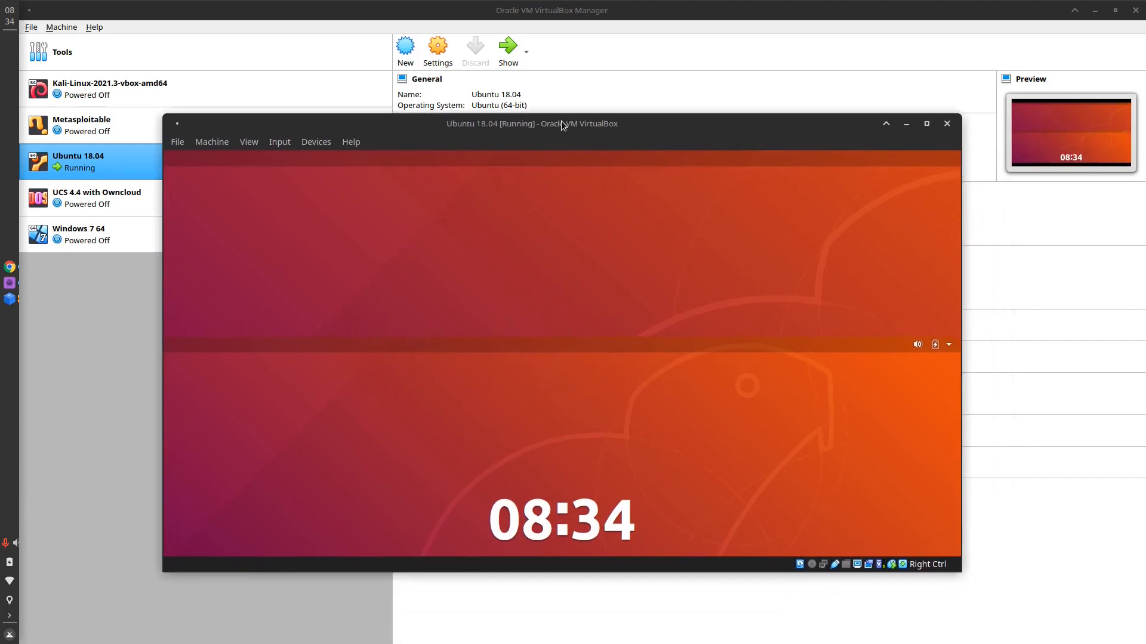
double_click(563, 113)
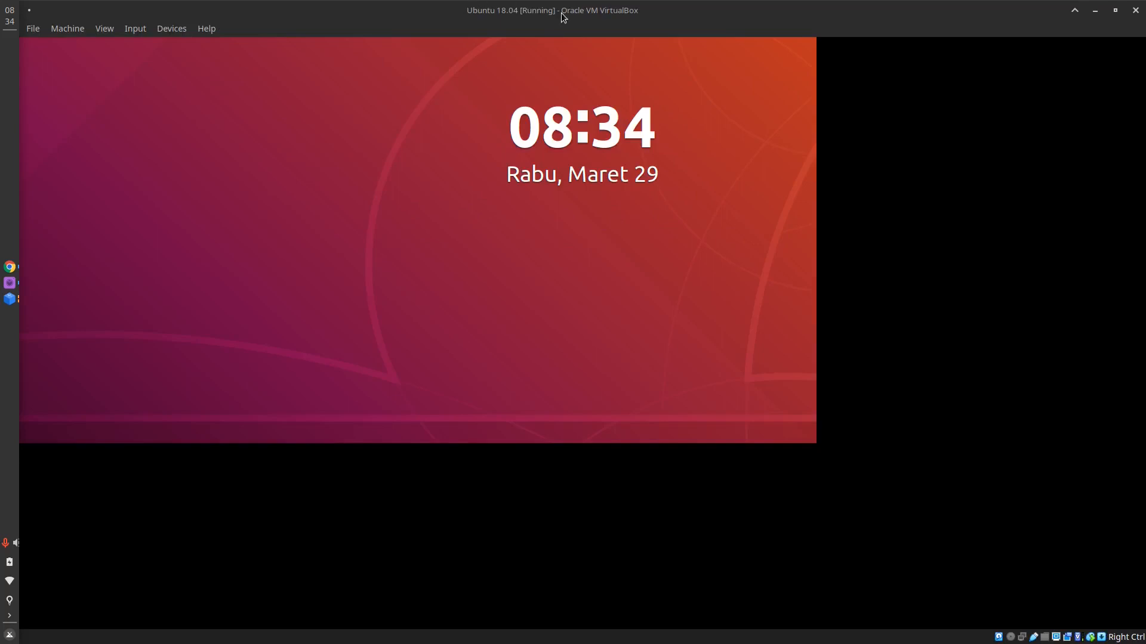
left_click_drag(563, 17, 564, 76)
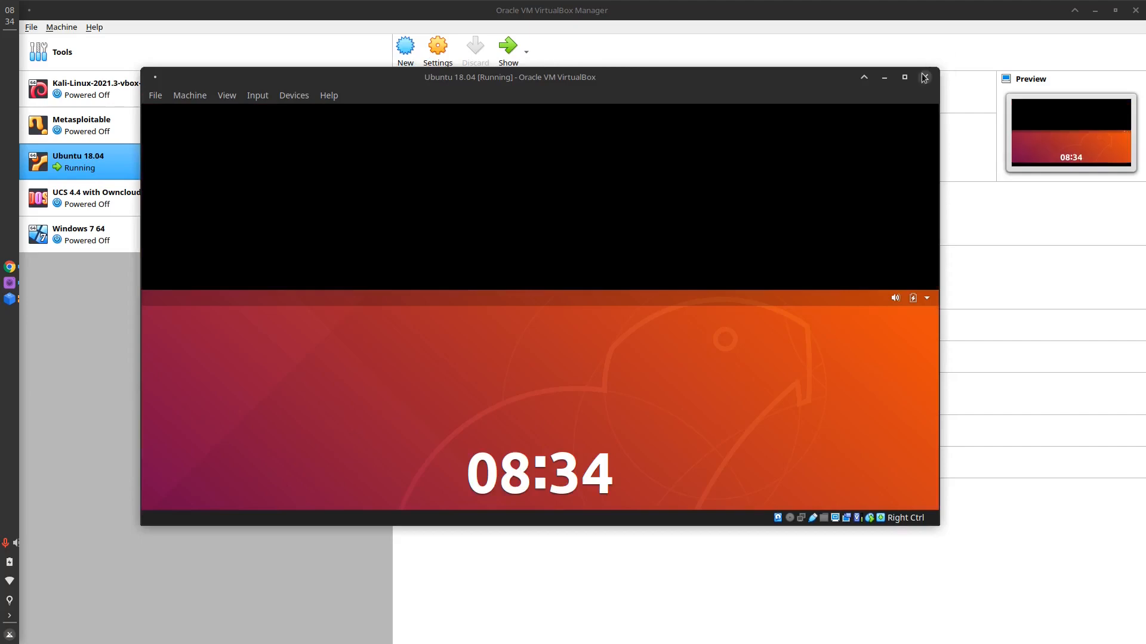
left_click(904, 77)
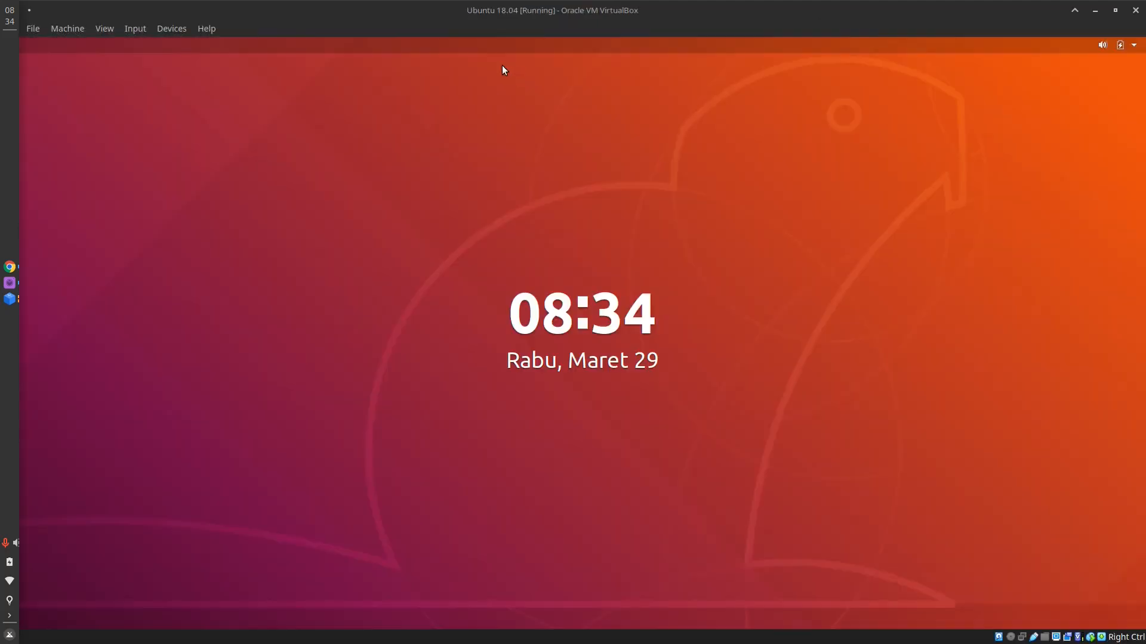
Step: Unlock the Ubuntu session with the account password and postpone the offered software updates
left_click(517, 262)
type("******")
key("Return")
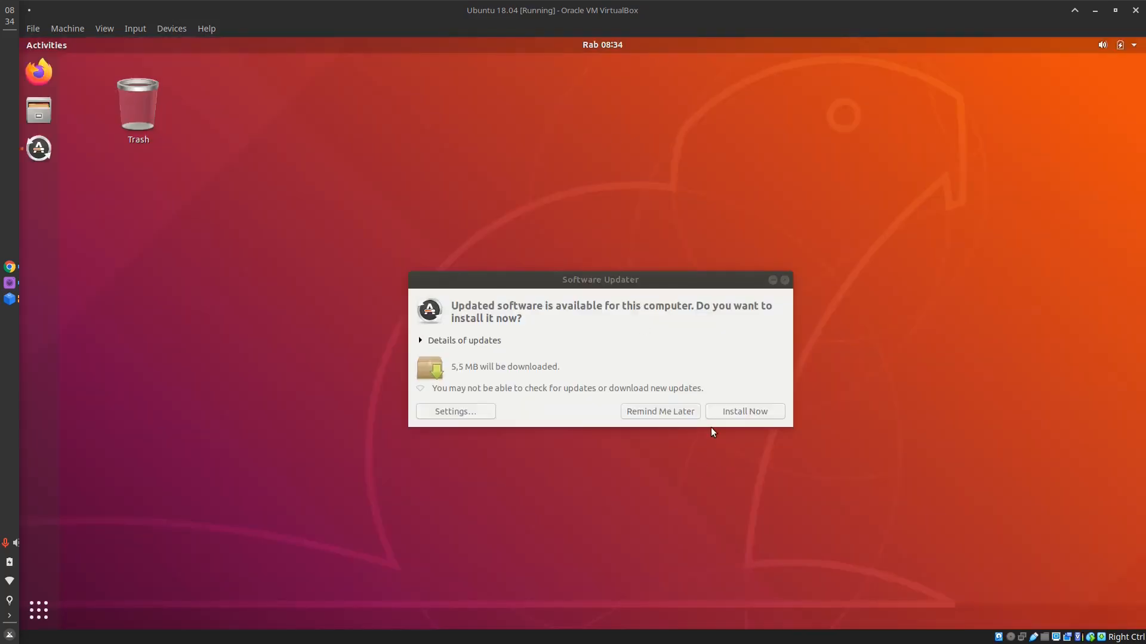
left_click(663, 411)
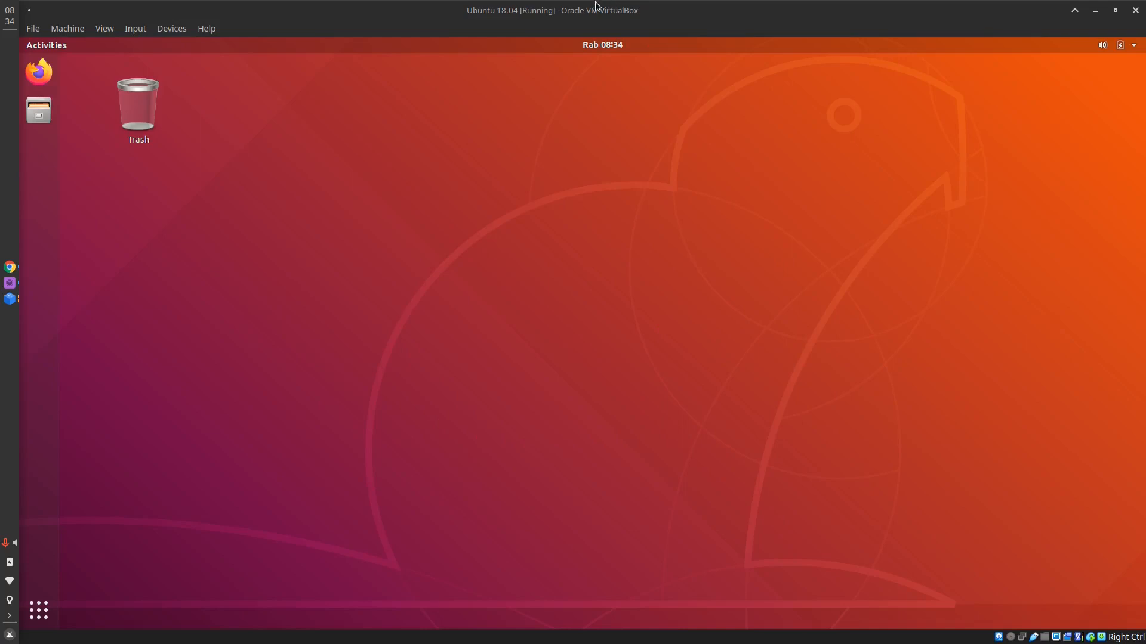
left_click_drag(566, 18, 535, 192)
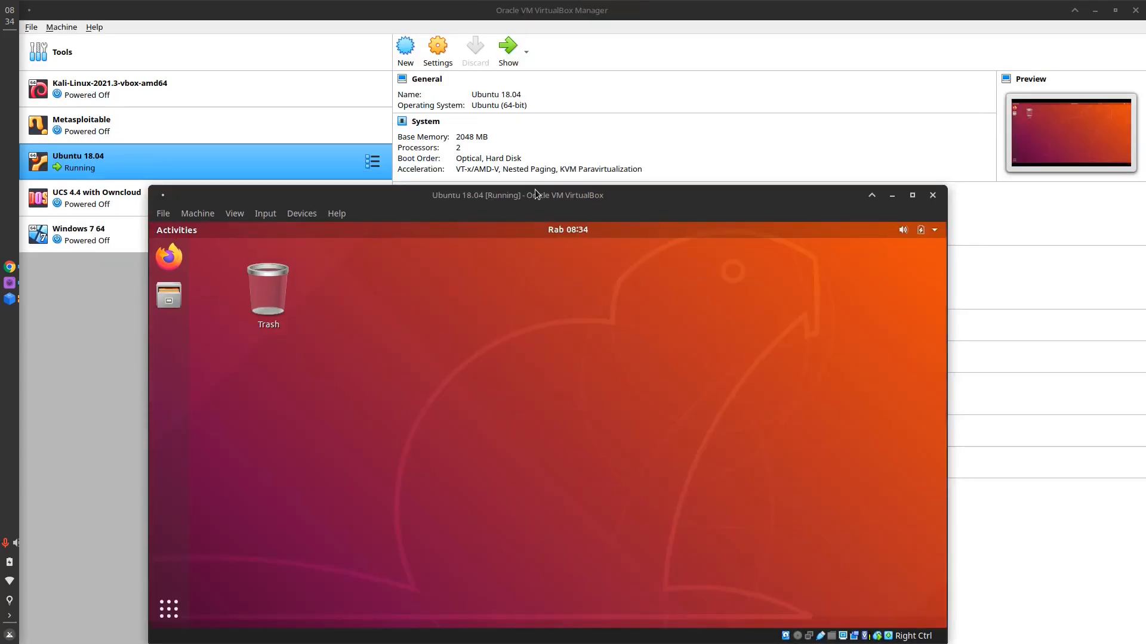
double_click(536, 194)
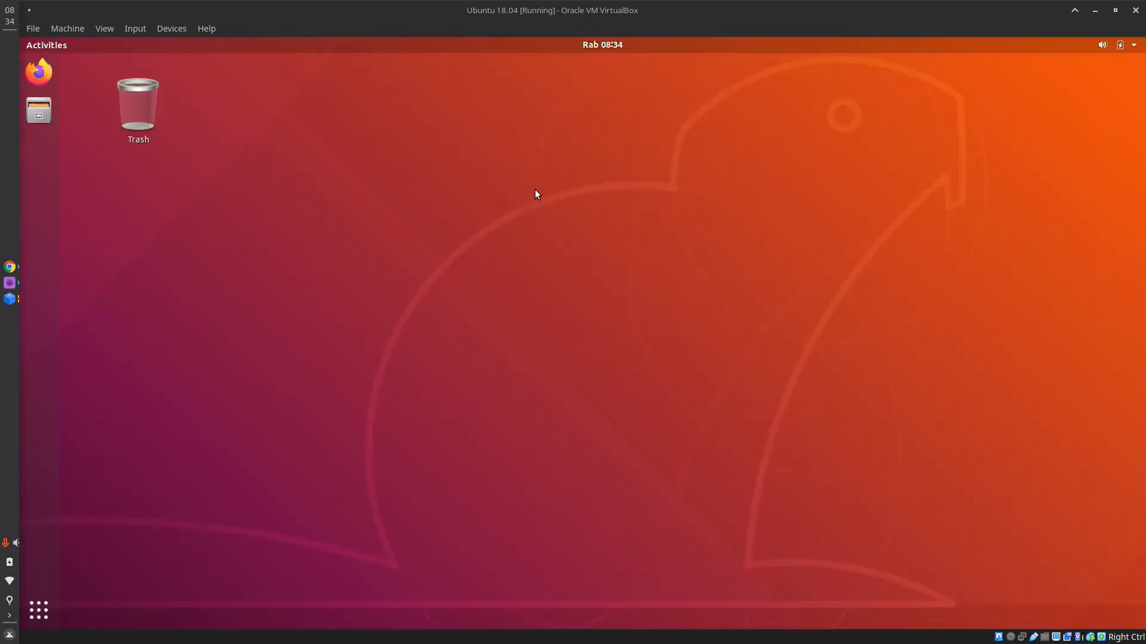
left_click_drag(621, 7, 576, 189)
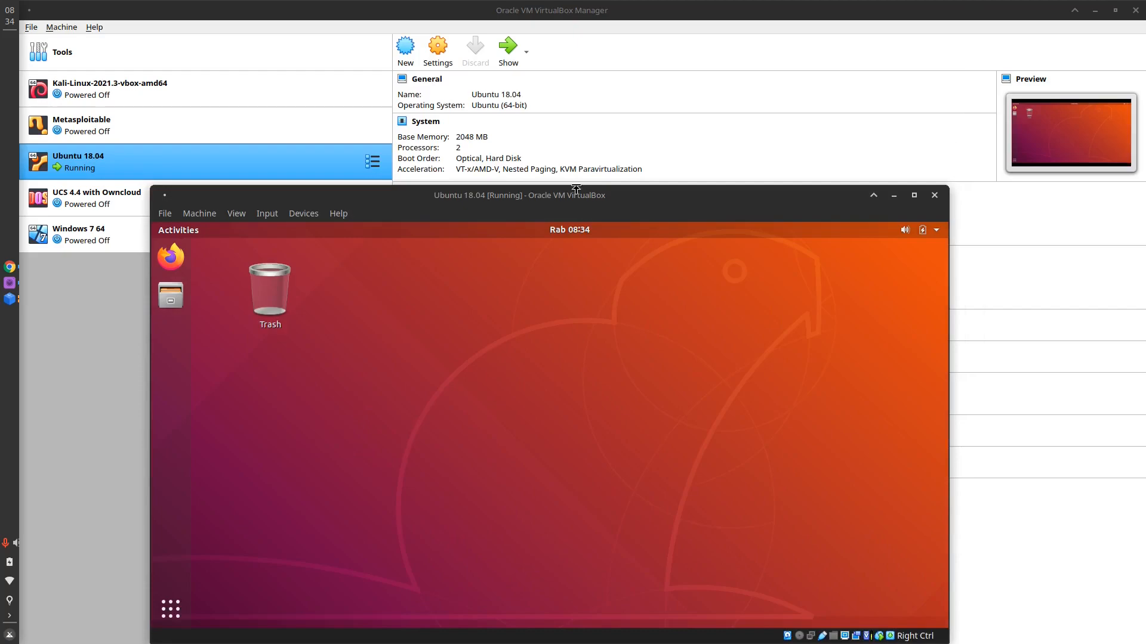
double_click(561, 194)
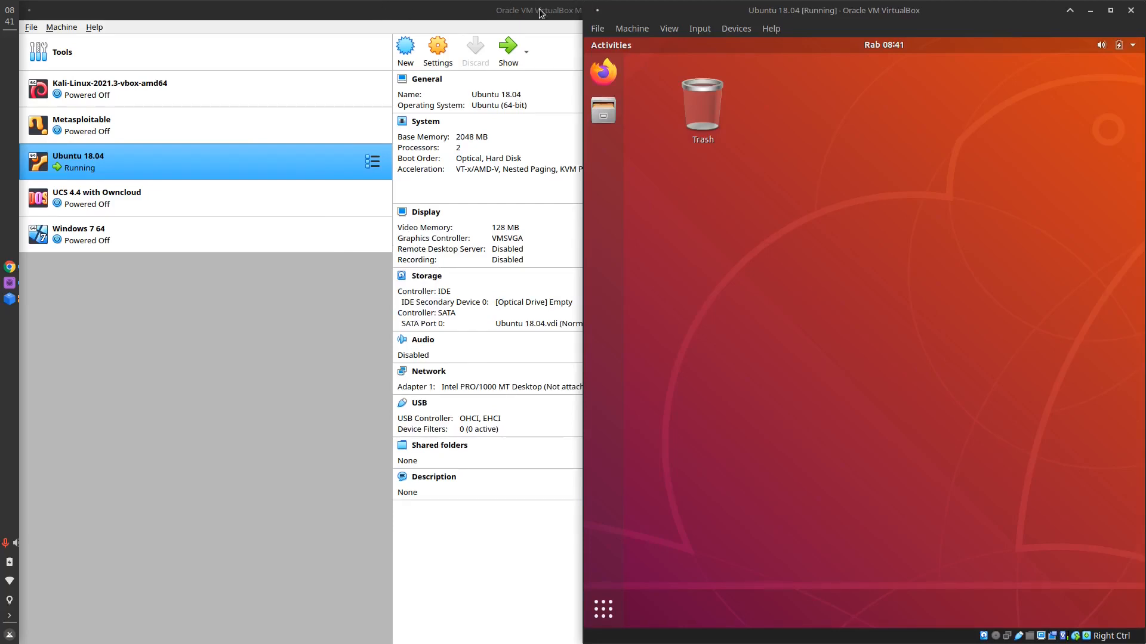
key("super+Up")
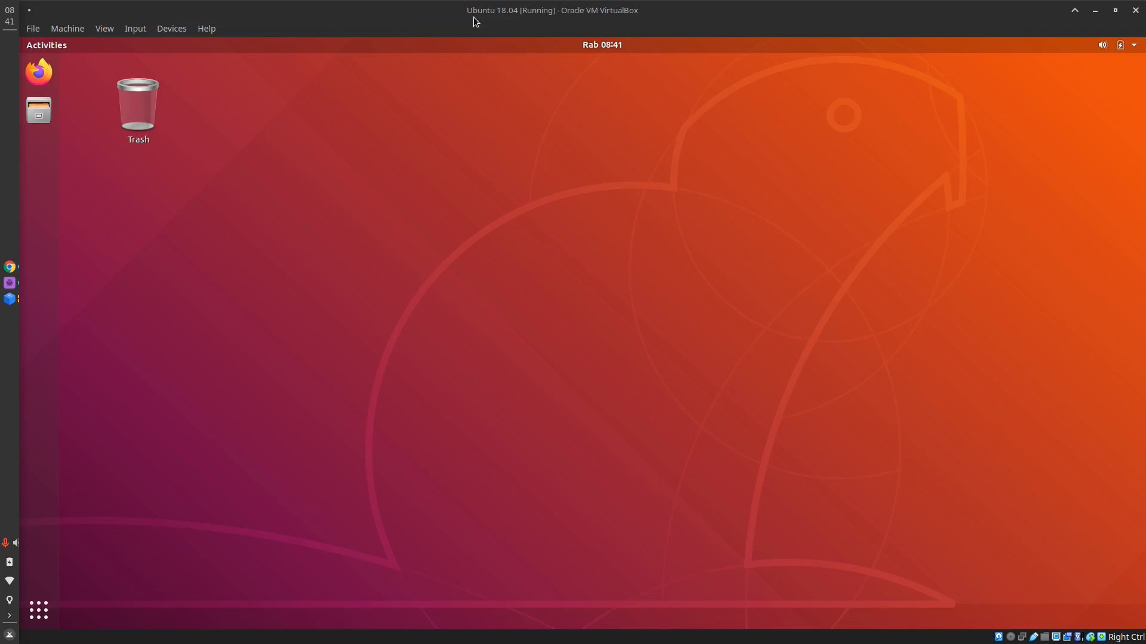
Step: Tile the Ubuntu virtual machine window to half of the screen and bring the VirtualBox Manager window to the front
left_click_drag(460, 9, 1141, 259)
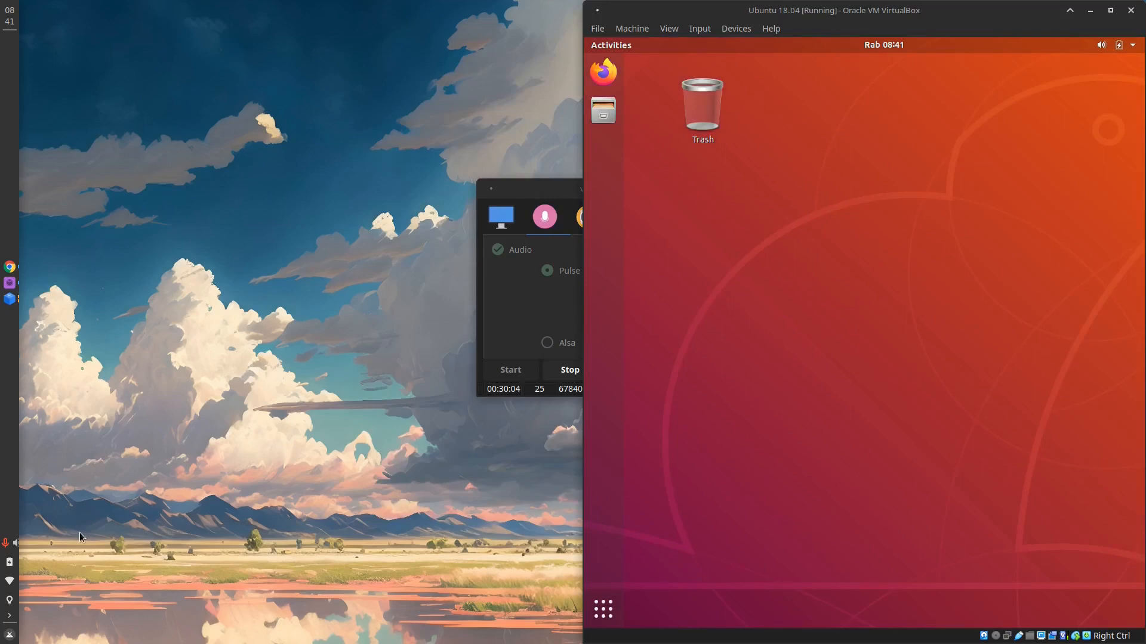
left_click(10, 299)
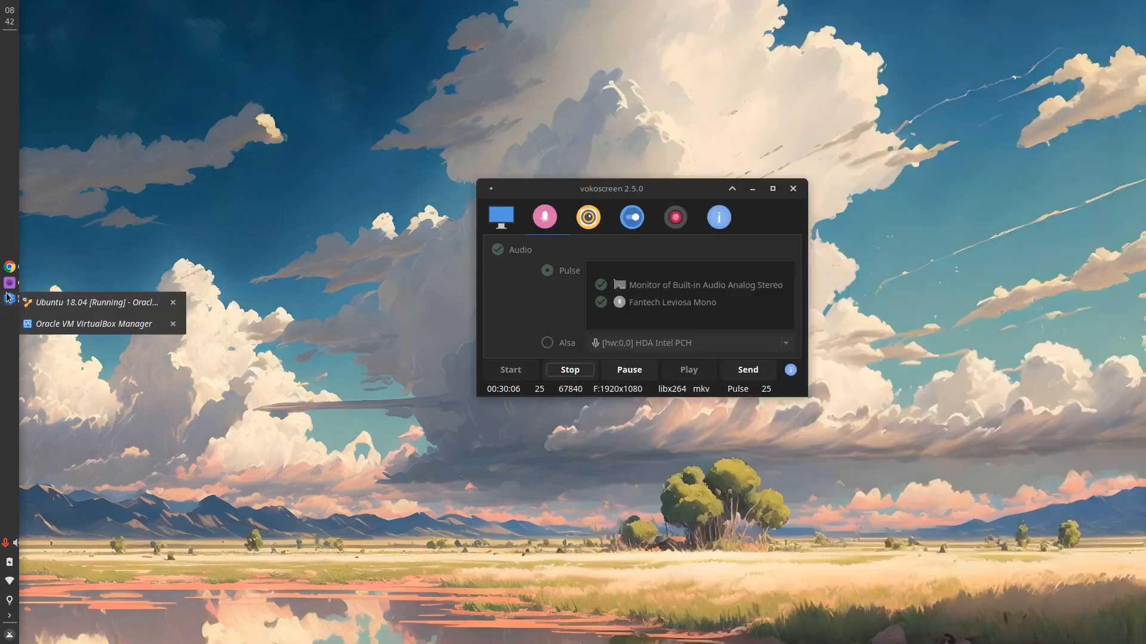
left_click(77, 323)
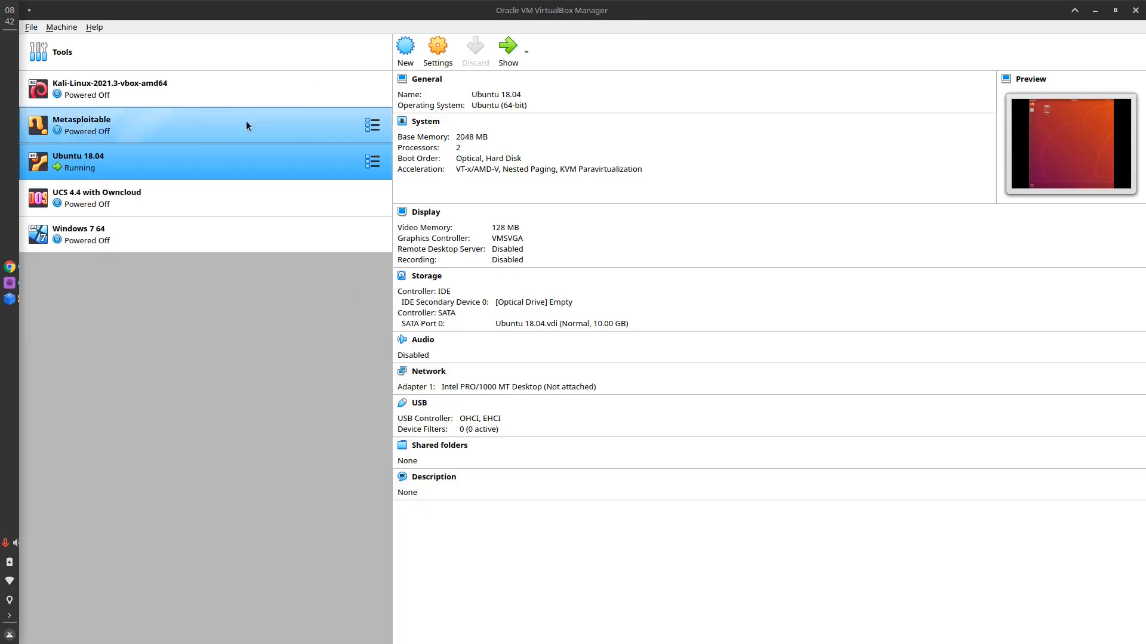
Step: Open the network settings of the Ubuntu 18.04 machine and list the attachment modes for Adapter 1
right_click(174, 150)
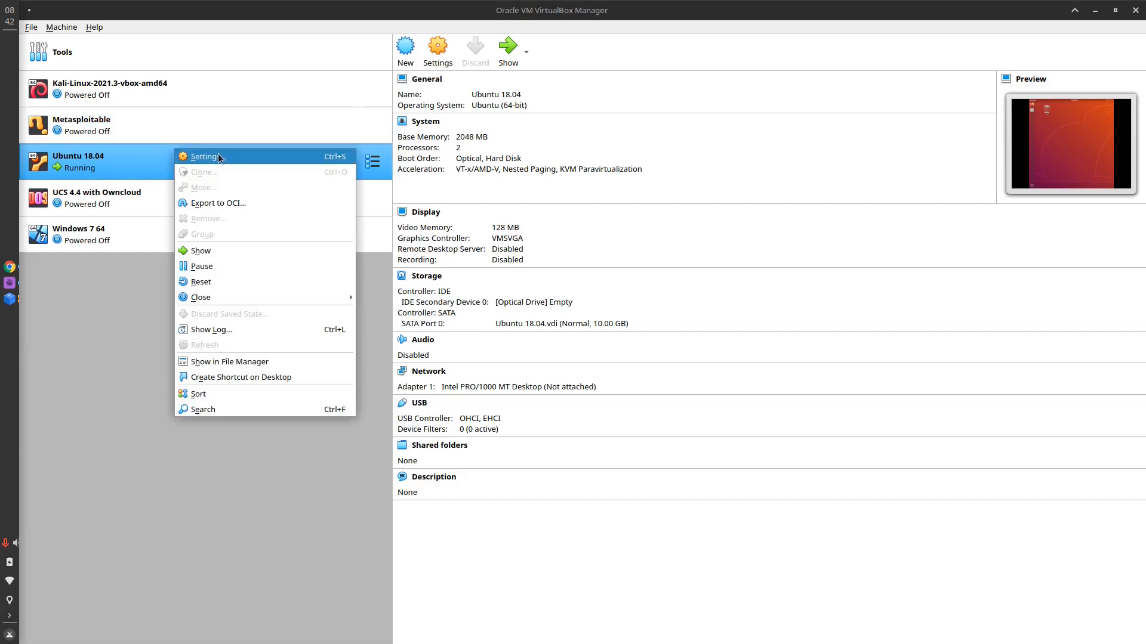
left_click(239, 157)
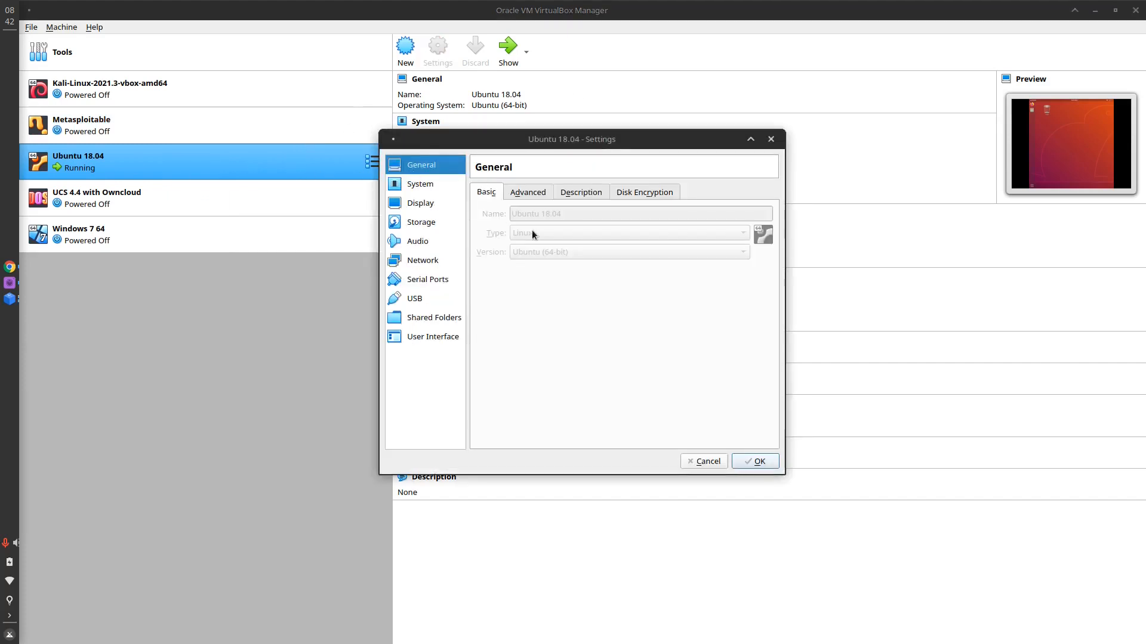
left_click(428, 263)
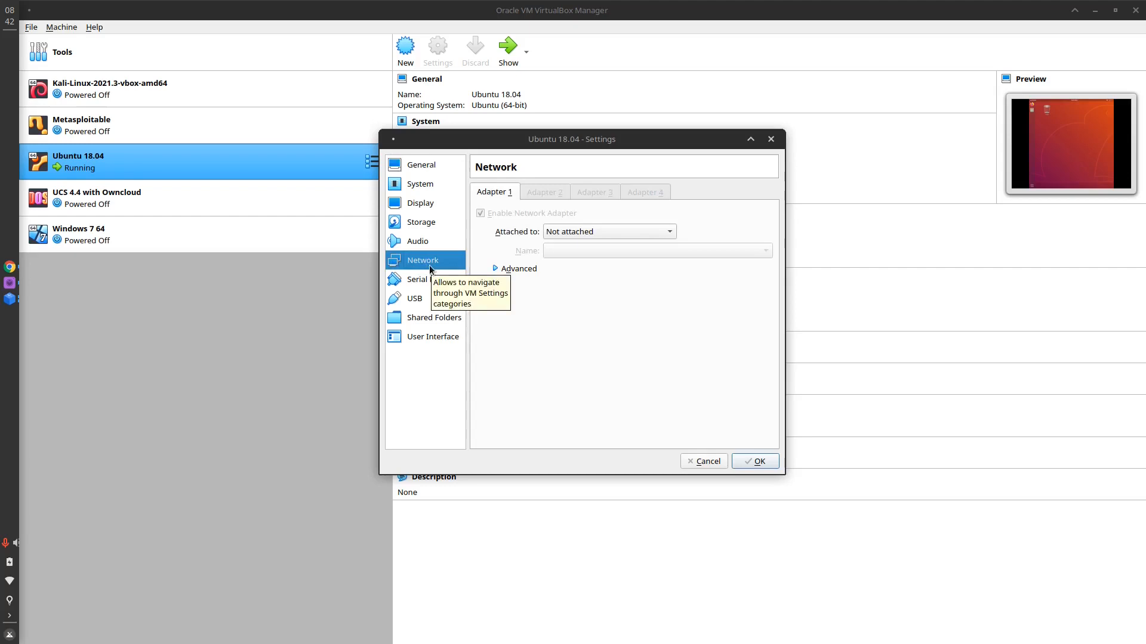
left_click(660, 232)
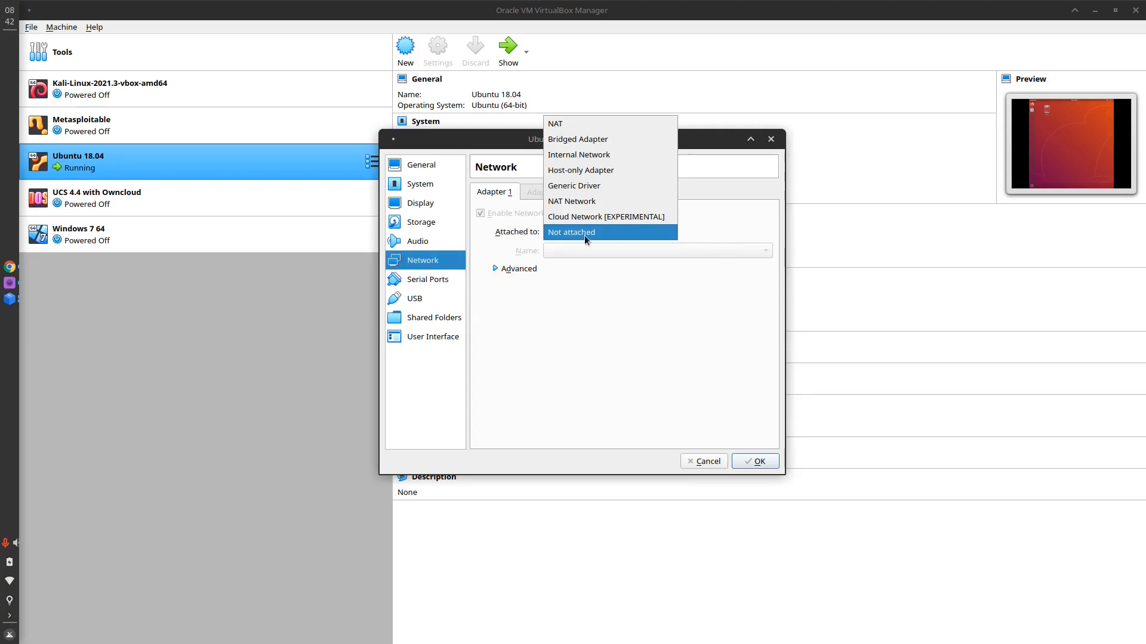
Step: Leave the attachment mode unchanged and launch the FeatherPad text editor for taking notes
left_click(209, 295)
key("super")
type("feat")
key("Return")
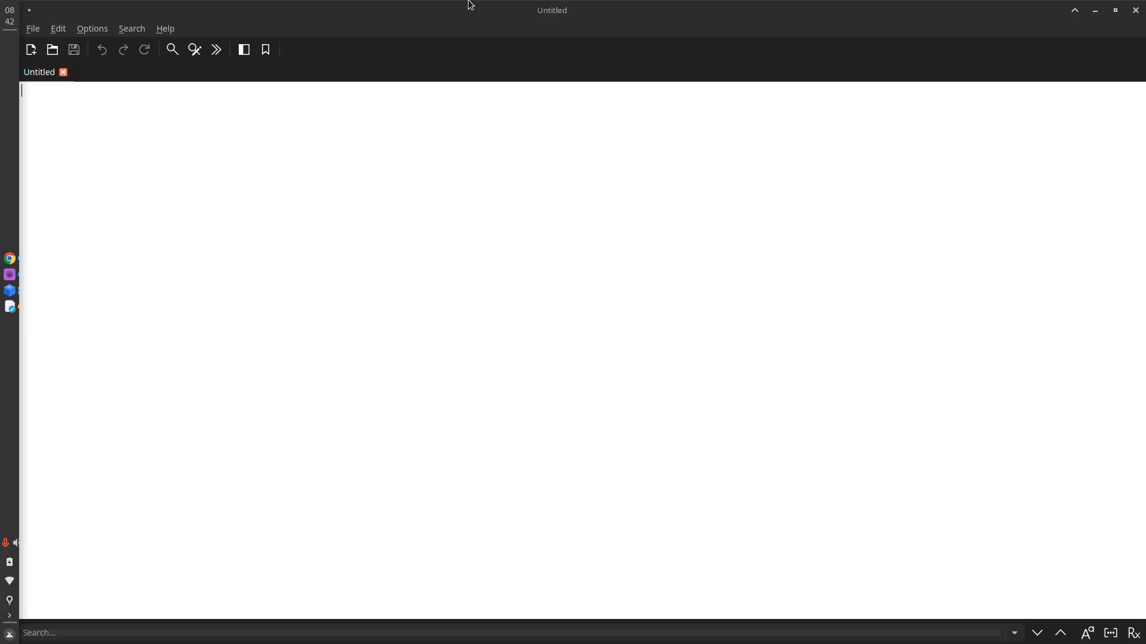
Step: Write "NAT" as the first line of the new note and enlarge the displayed text
type("=NA")
key("BackSpace")
key("BackSpace")
key("BackSpace")
type("NAT")
key("ctrl+equal")
key("ctrl+equal")
key("ctrl+equal")
key("ctrl+equal")
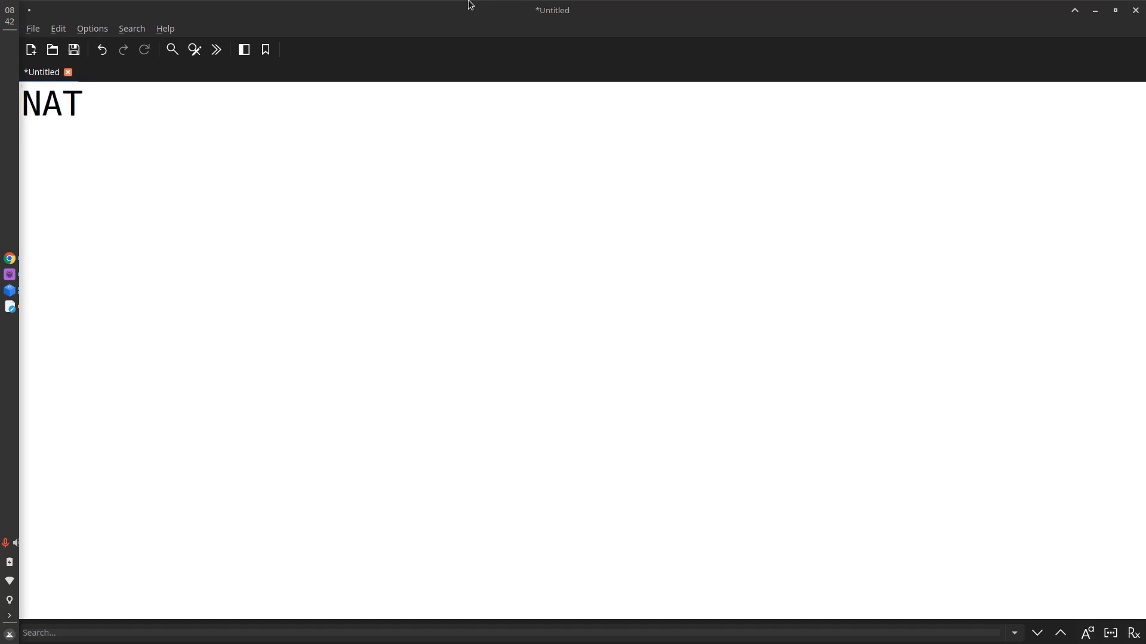
Step: Switch back to the Ubuntu 18.04 network settings and check which other attachment modes Adapter 1 offers
key("alt+Tab")
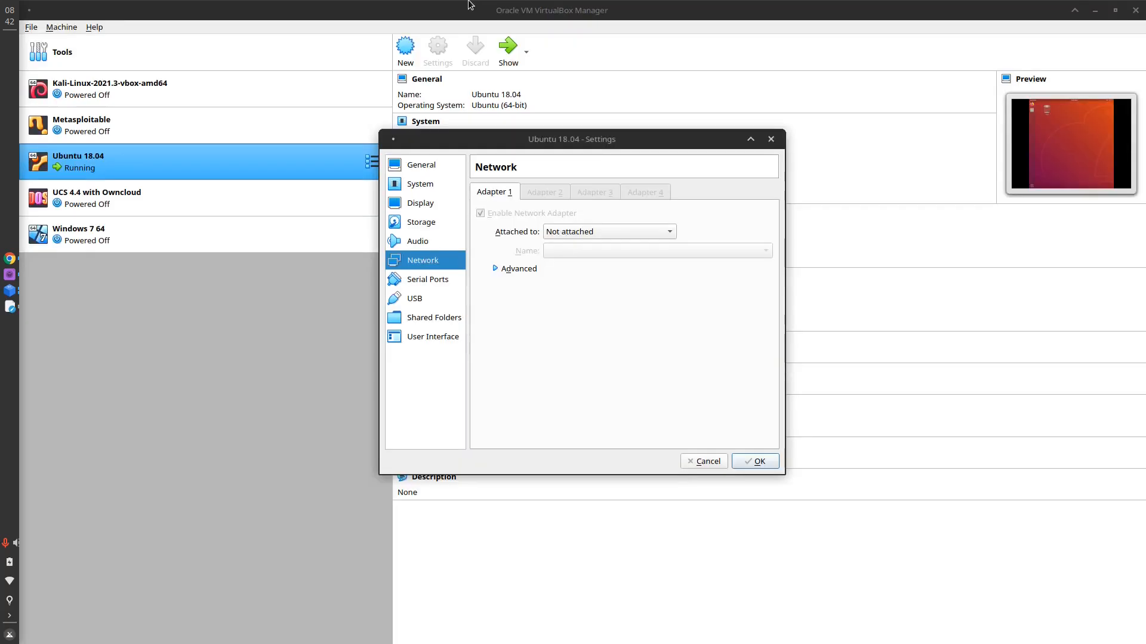
left_click(614, 232)
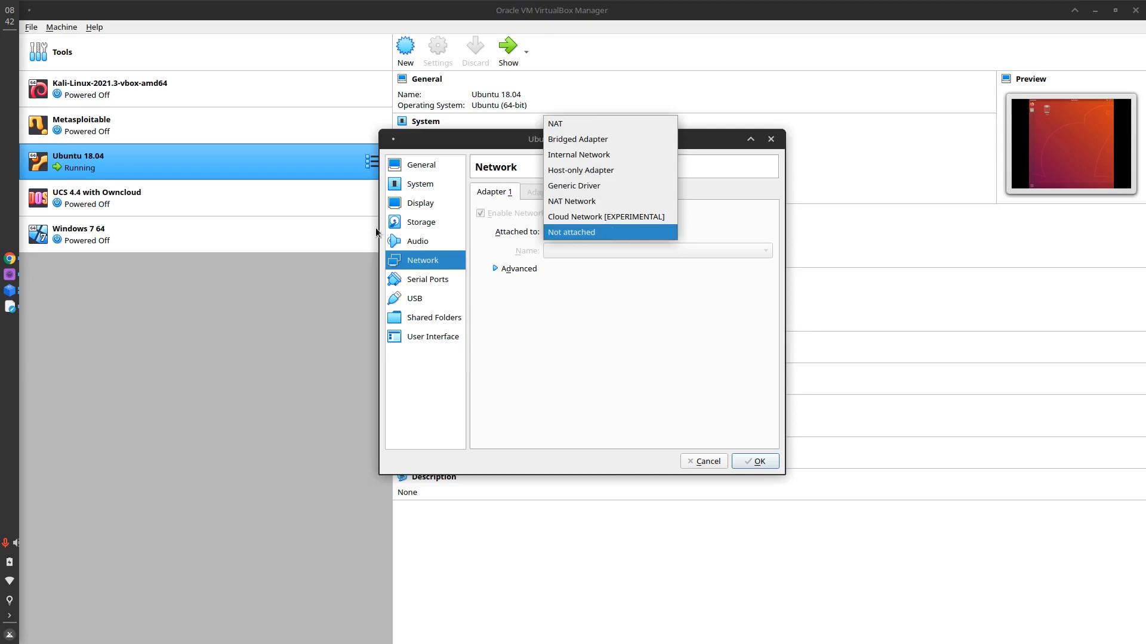
key("Escape")
Step: Return to the note, add the line "Bridged Adapter" below "NAT", and enlarge the text further
key("alt+Tab")
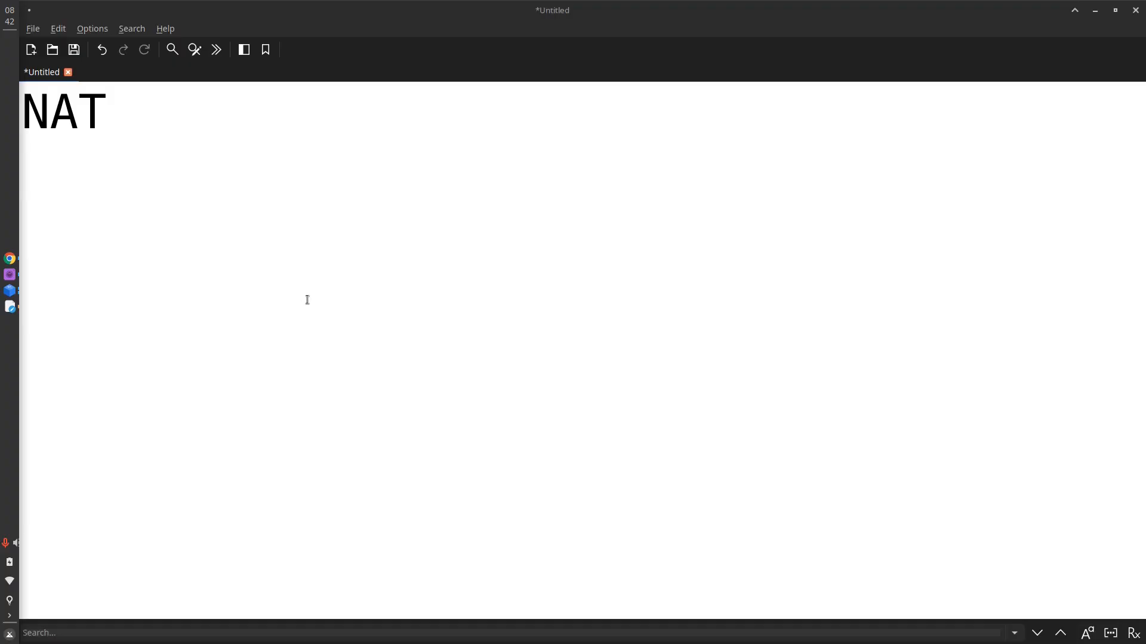
type("Bridged Adapter")
key("ctrl+equal")
key("ctrl+equal")
key("ctrl+equal")
key("ctrl+equal")
key("ctrl+equal")
key("ctrl+equal")
key("ctrl+equal")
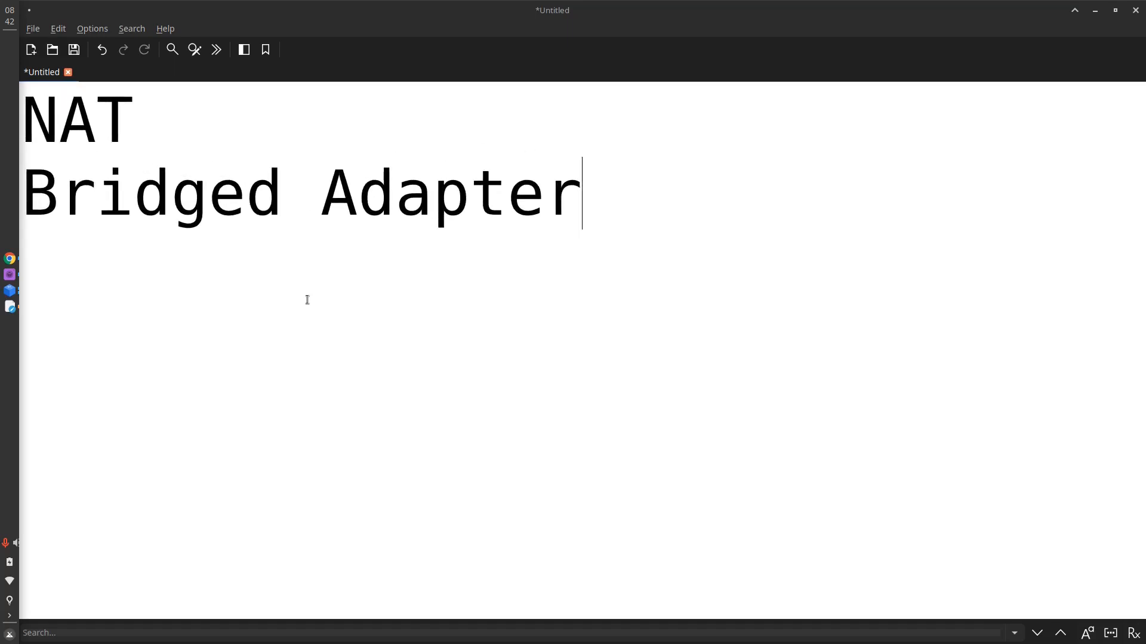
Step: Compare the note with the network settings and open the list of attachment modes for Adapter 1 again
key("alt+Tab")
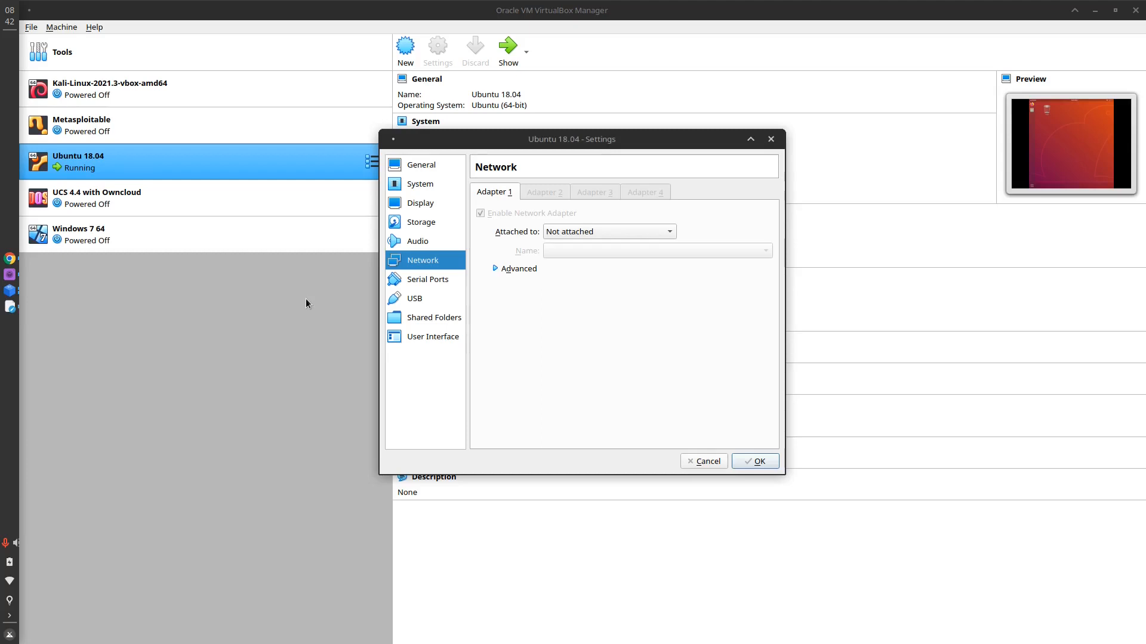
key("alt+Tab")
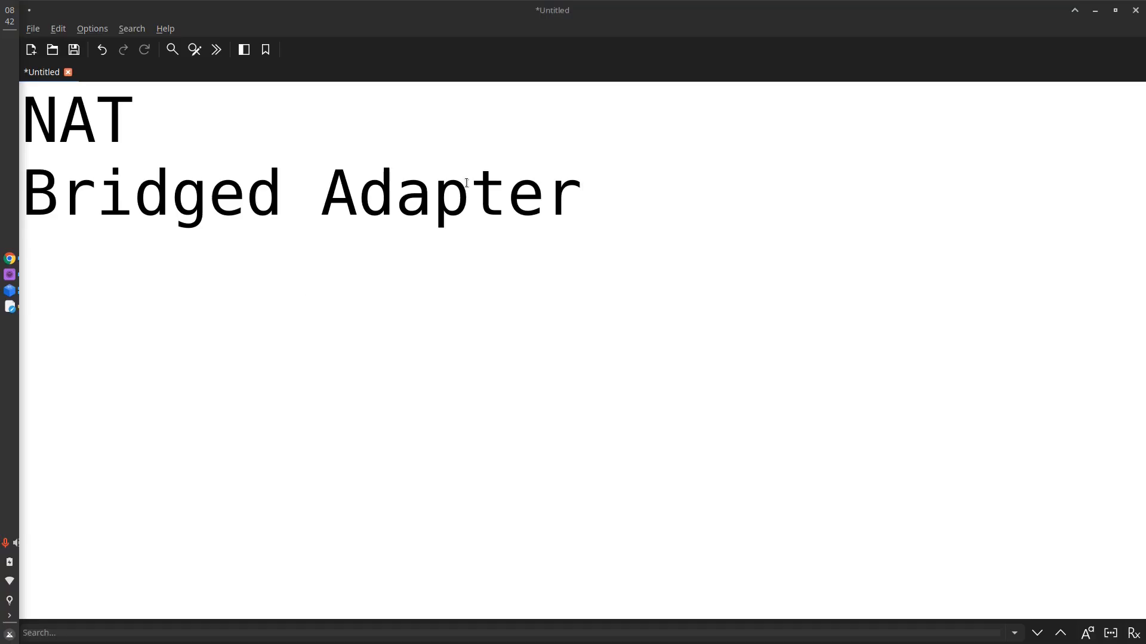
key("alt+Tab")
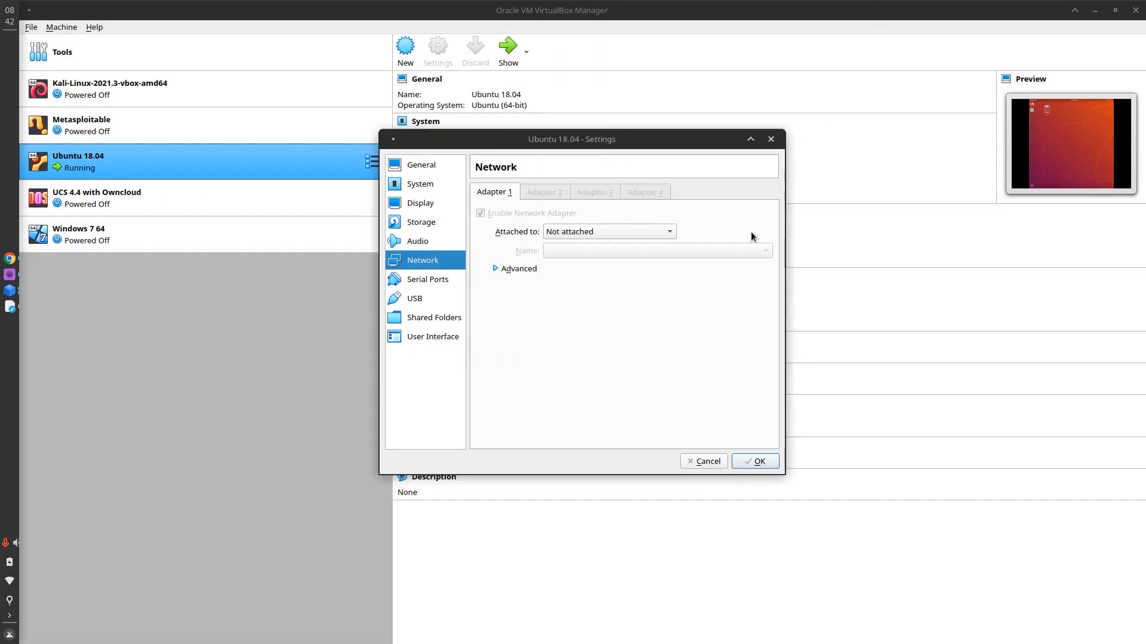
left_click(601, 232)
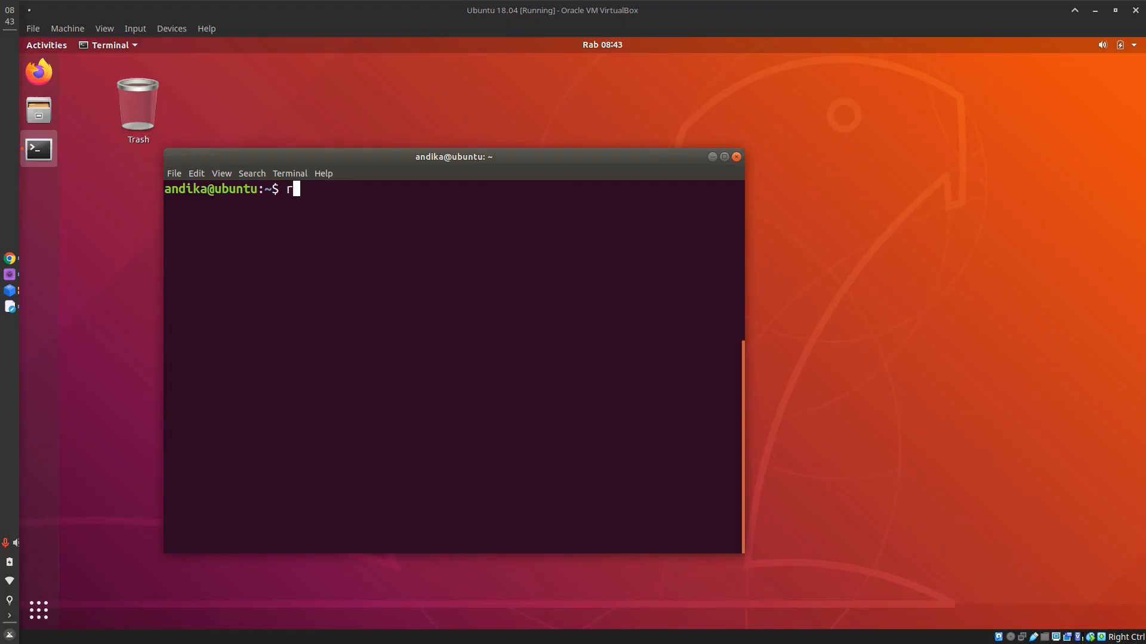
Step: Reboot the Ubuntu guest by running the reboot command in its terminal
type("eboot")
key("Return")
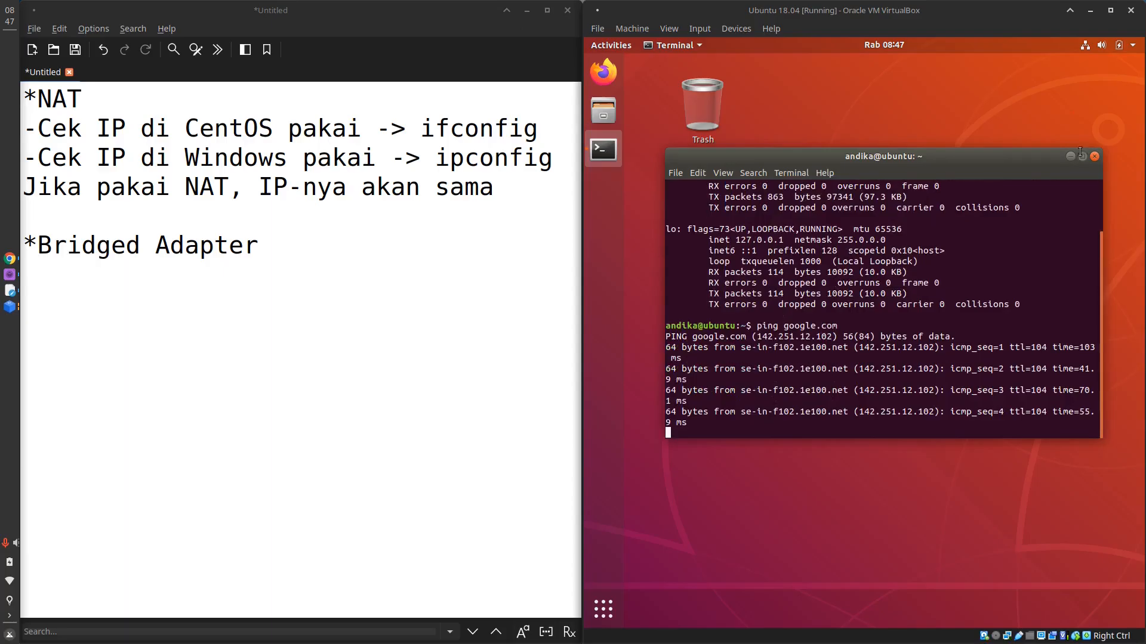
Step: Maximize the Ubuntu terminal and stop the running ping to google.com
left_click(1079, 157)
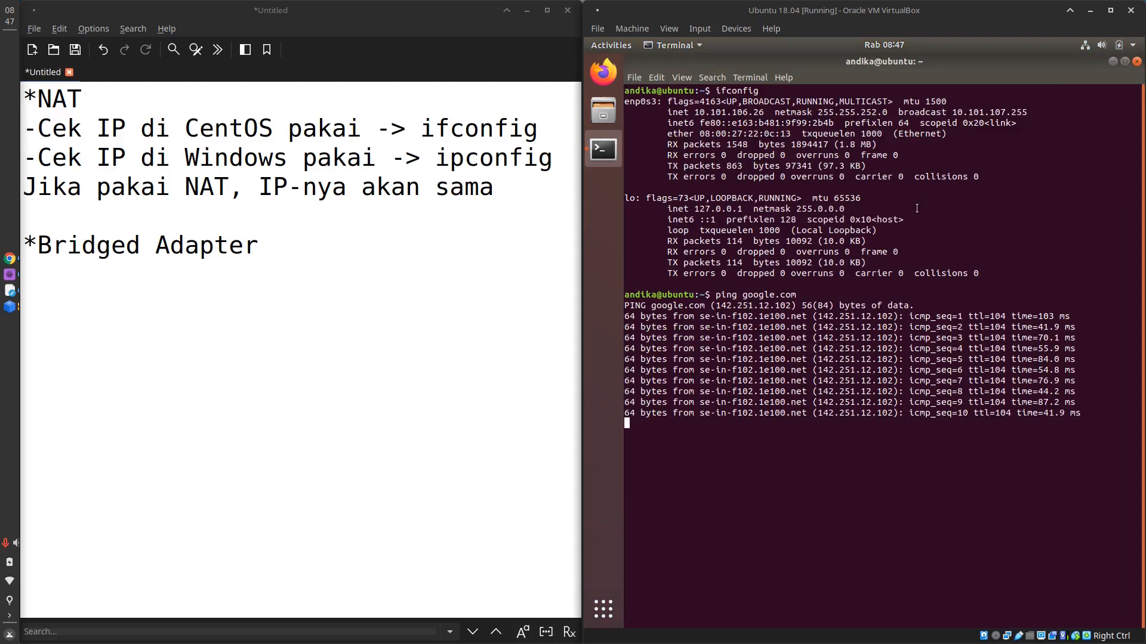
key("ctrl+c")
Step: Minimize the Ubuntu terminal and maximize the virtual machine window
left_click(1113, 61)
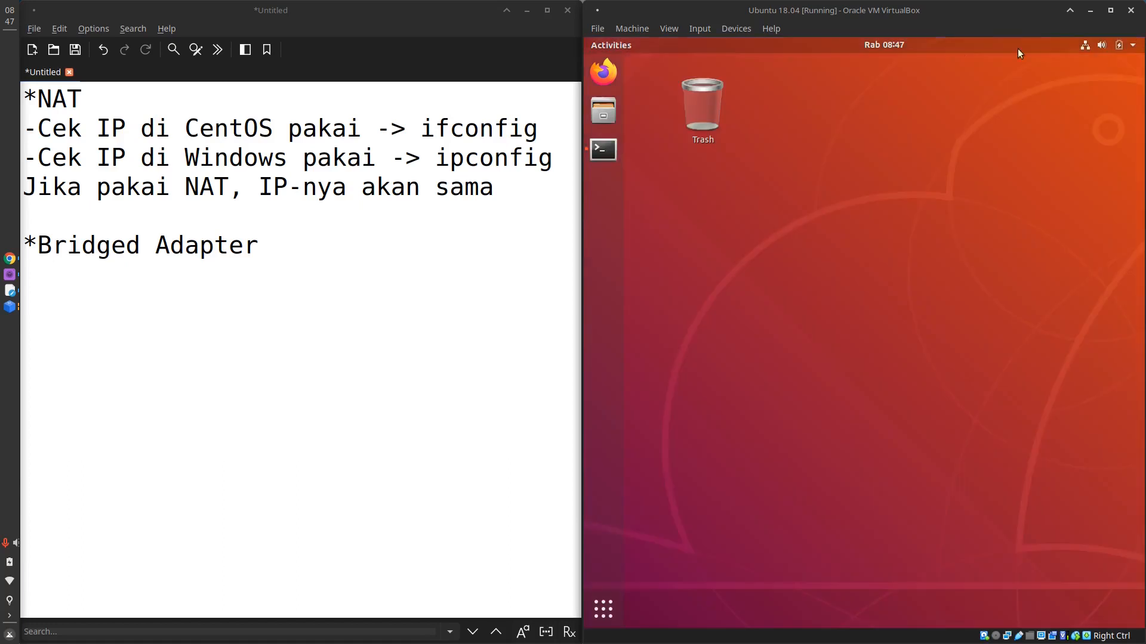
left_click(1111, 11)
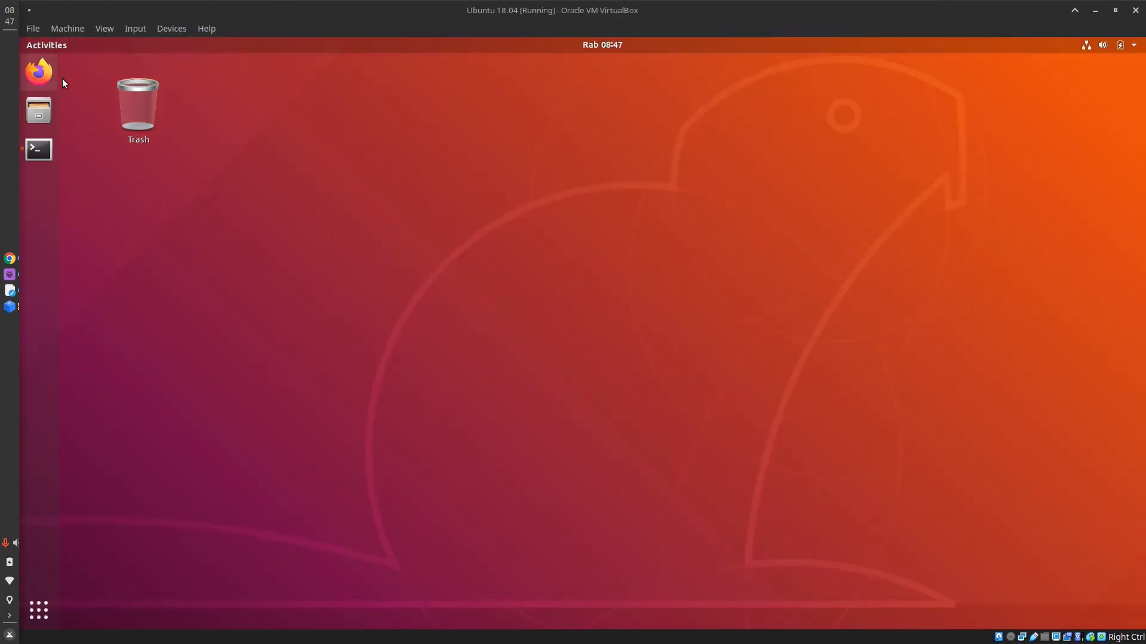
Step: Reopen the Ubuntu guest's terminal, clear its output and run ifconfig
left_click(53, 149)
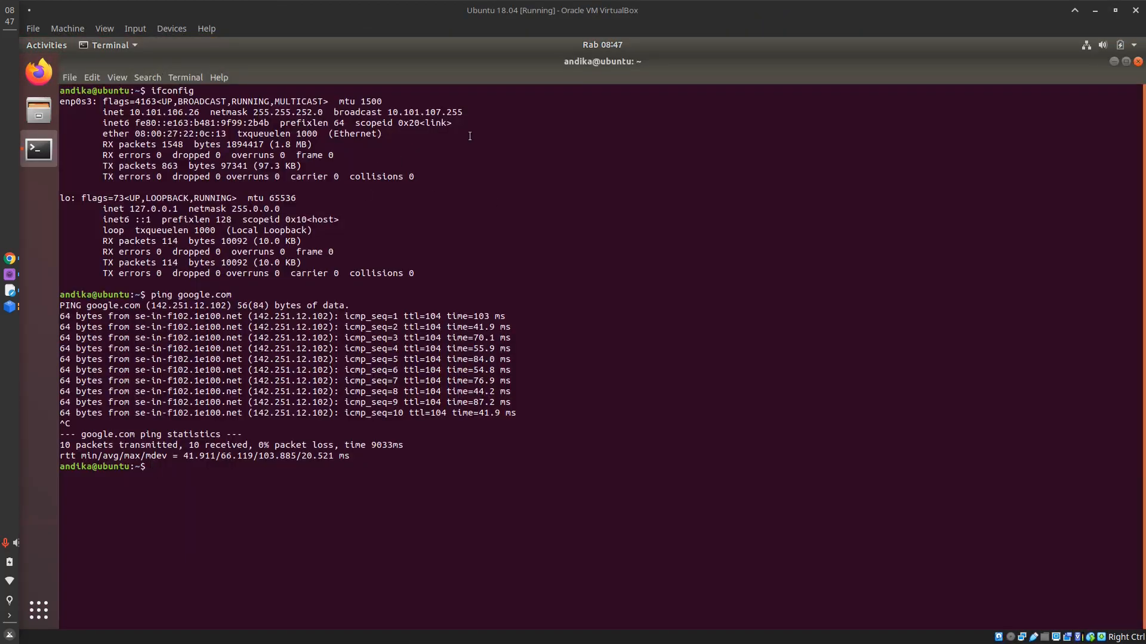
key("ctrl+c")
type("clear")
key("Return")
type("ifconfig")
key("Return")
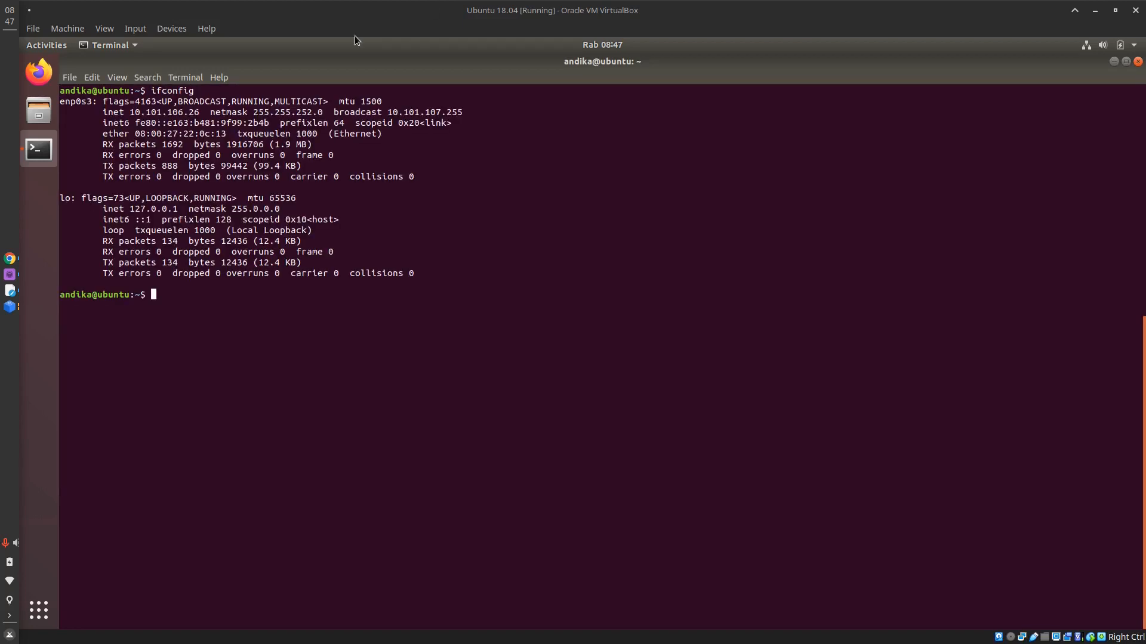
Step: Run sudo apt install net-tools in the guest terminal and authorise it with the sudo password
type("sudo apt install net-tools")
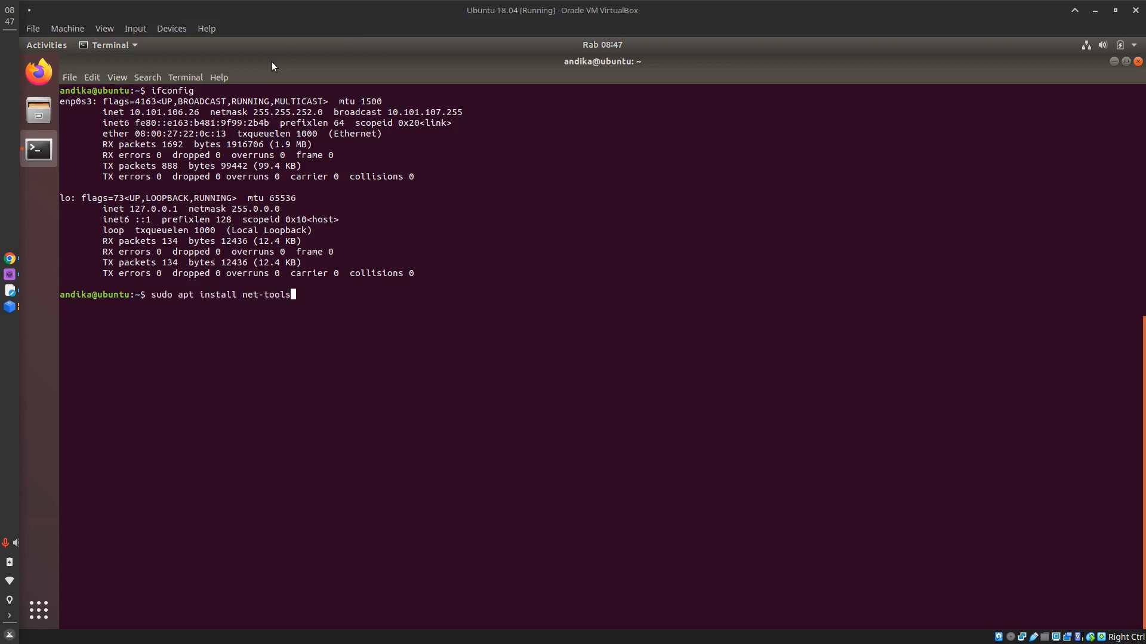
key("Return")
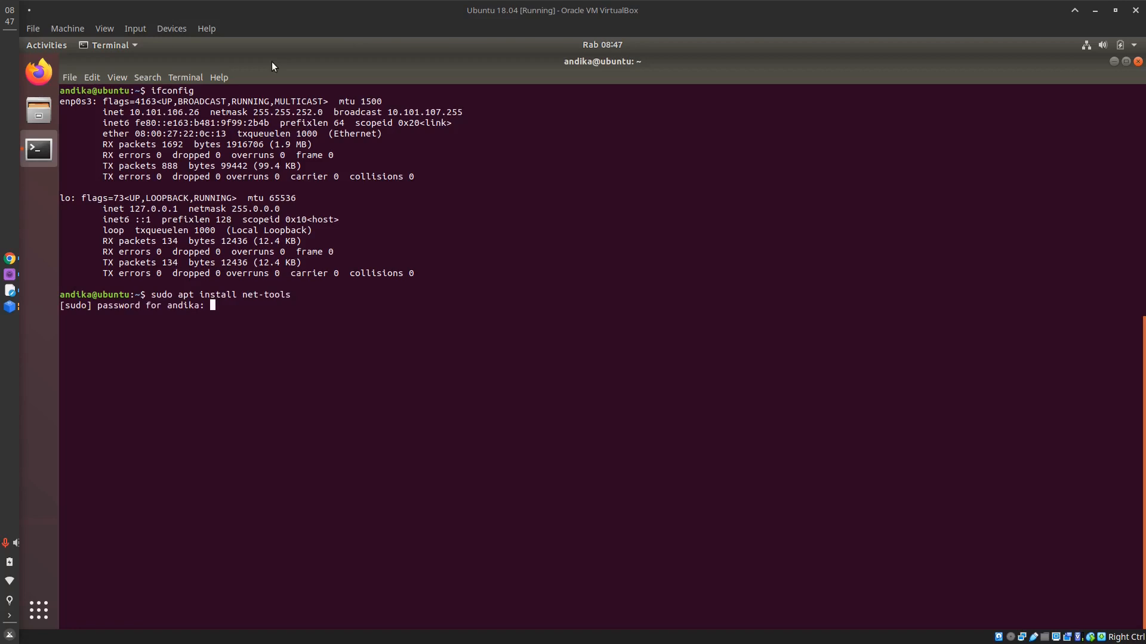
key("Return")
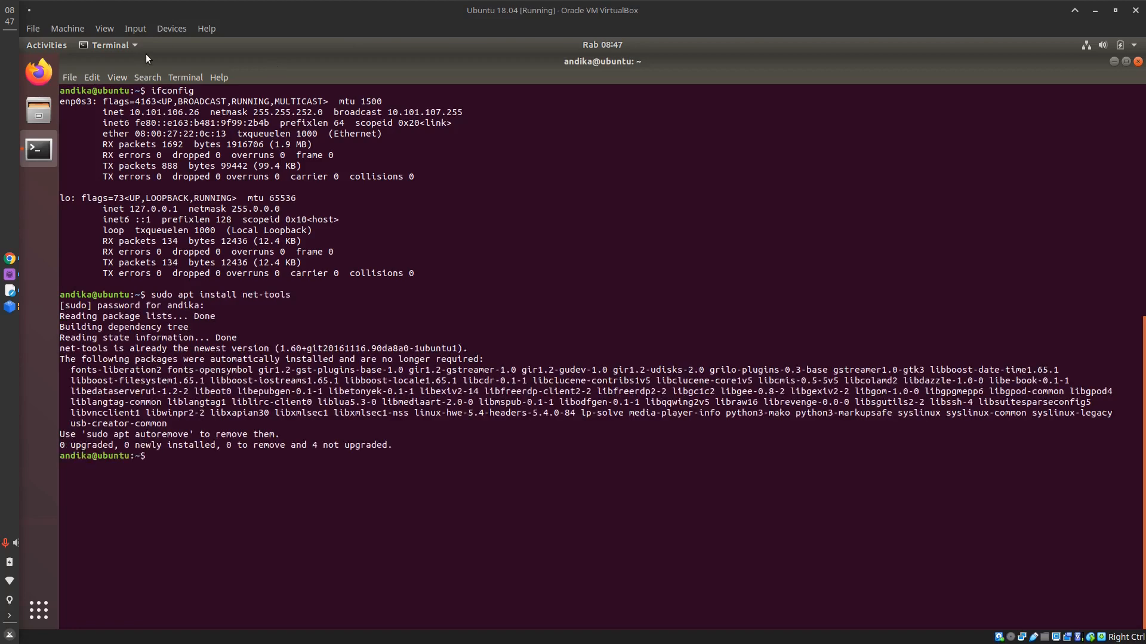
Step: Enlarge the guest terminal's text by two zoom levels
left_click(117, 78)
left_click(159, 123)
left_click(116, 77)
left_click(134, 119)
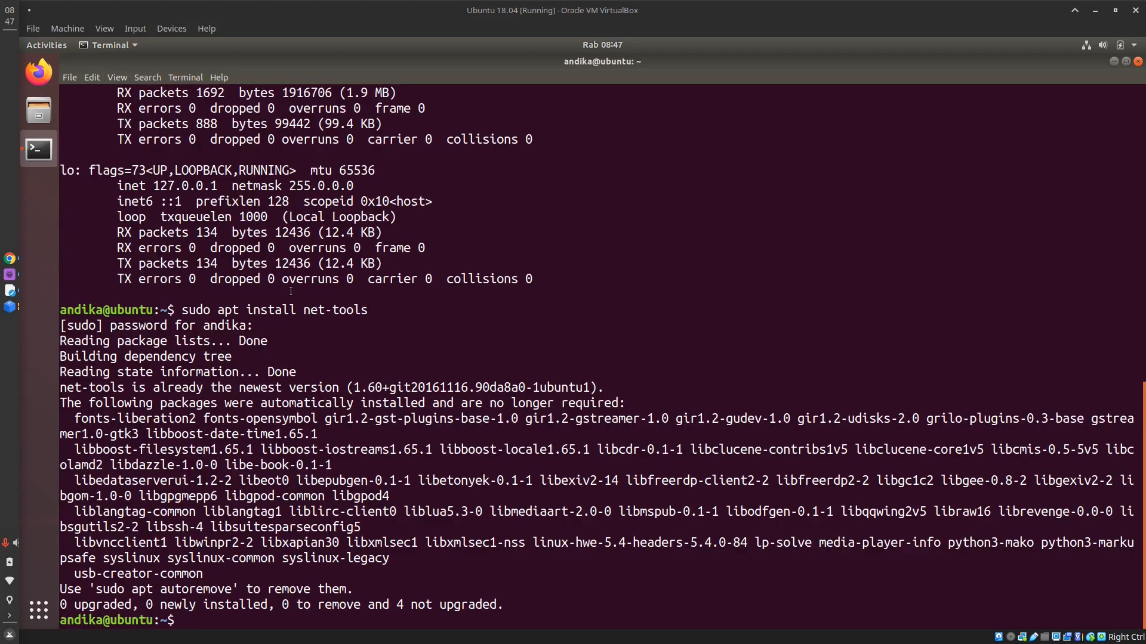
Step: Examine the ifconfig and sudo apt install net-tools commands in the terminal output, highlighting each in turn
left_click_drag(368, 310, 178, 311)
scroll(259, 356, "up", 4)
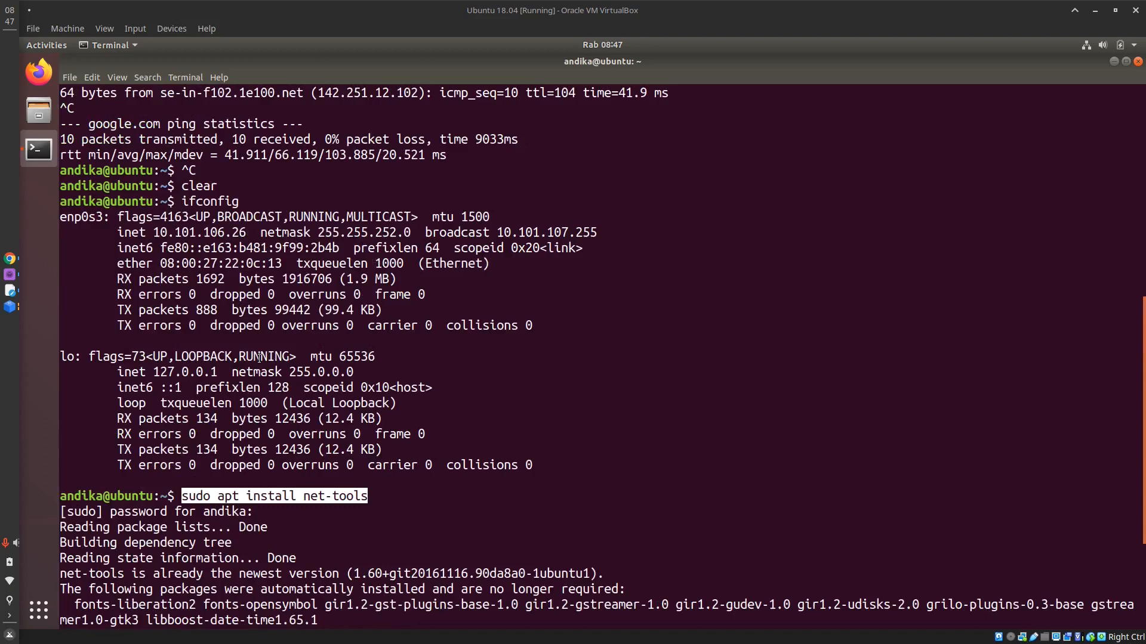
double_click(213, 203)
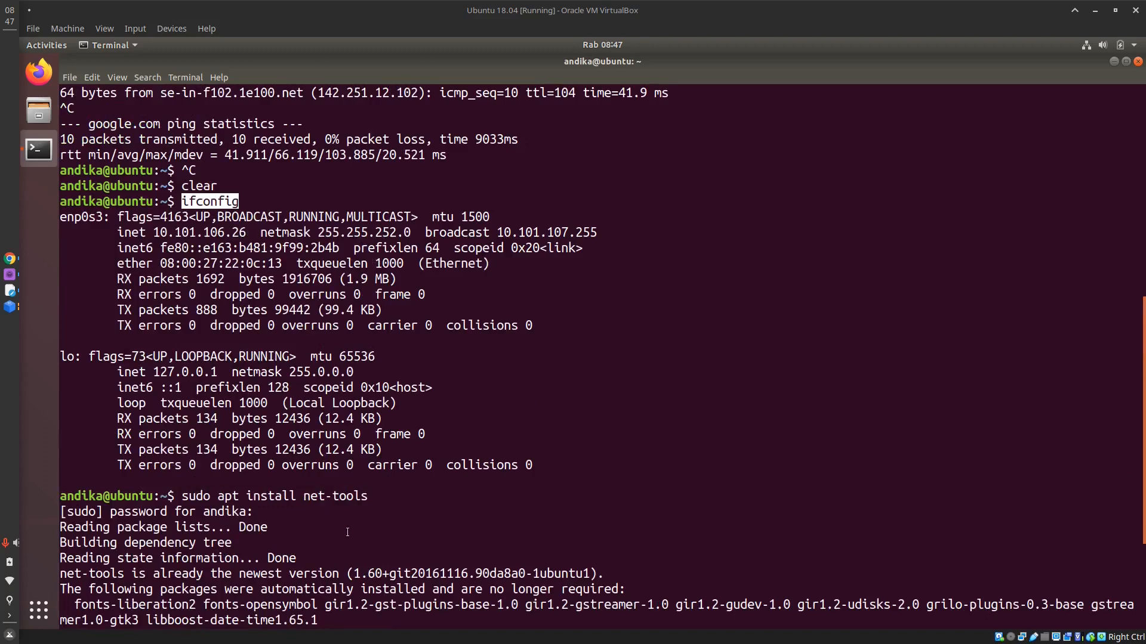
left_click_drag(370, 503, 304, 500)
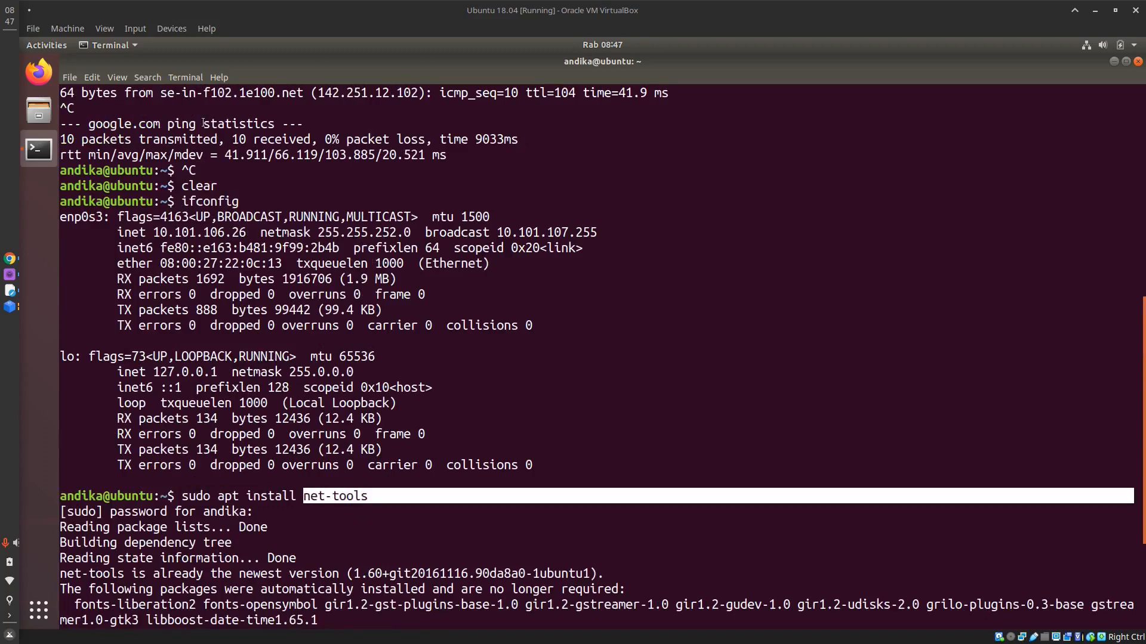
double_click(220, 202)
left_click_drag(376, 499, 297, 498)
left_click(371, 472)
left_click_drag(368, 491, 190, 498)
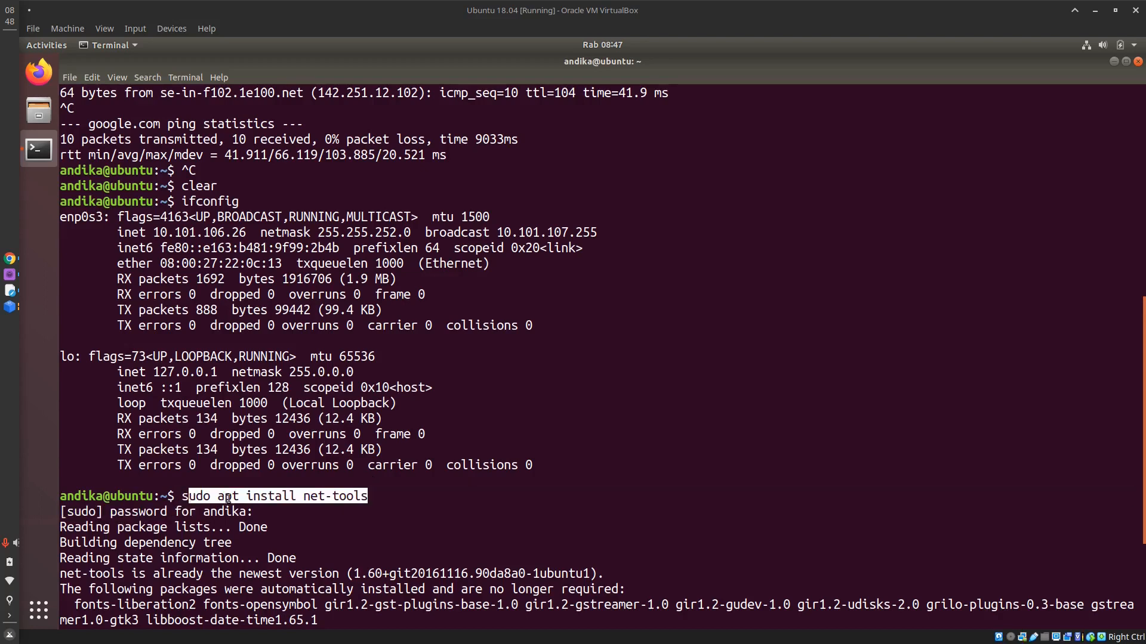
left_click(202, 507)
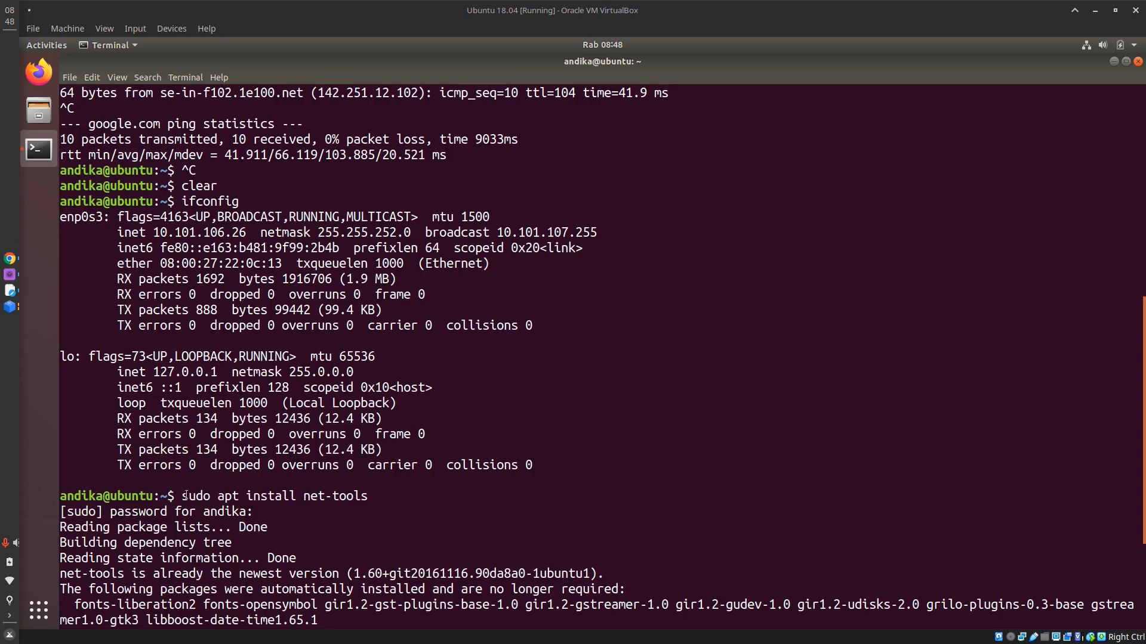
left_click_drag(182, 496, 412, 491)
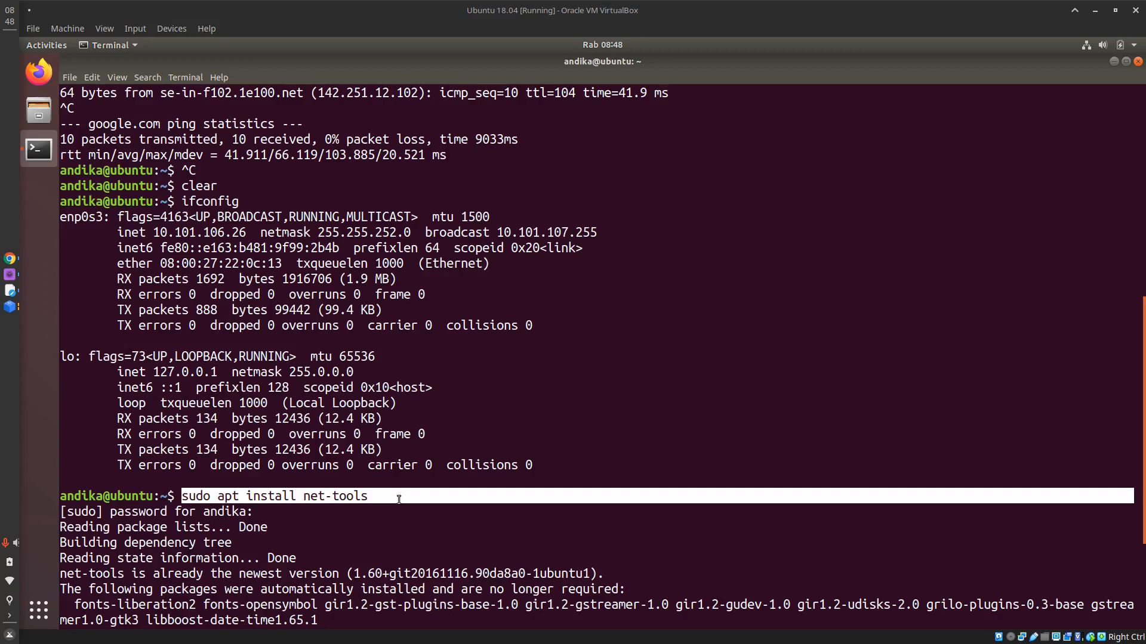
left_click(311, 500)
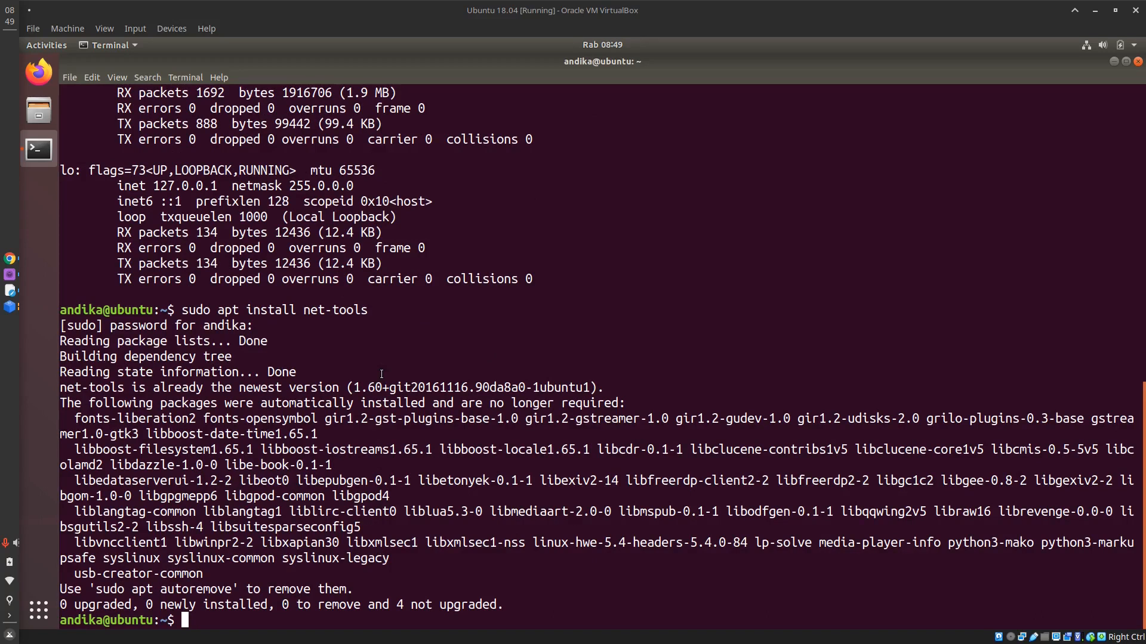
Step: Clear the guest terminal and run ifconfig again
type("clear")
key("Return")
type("ifconfgi")
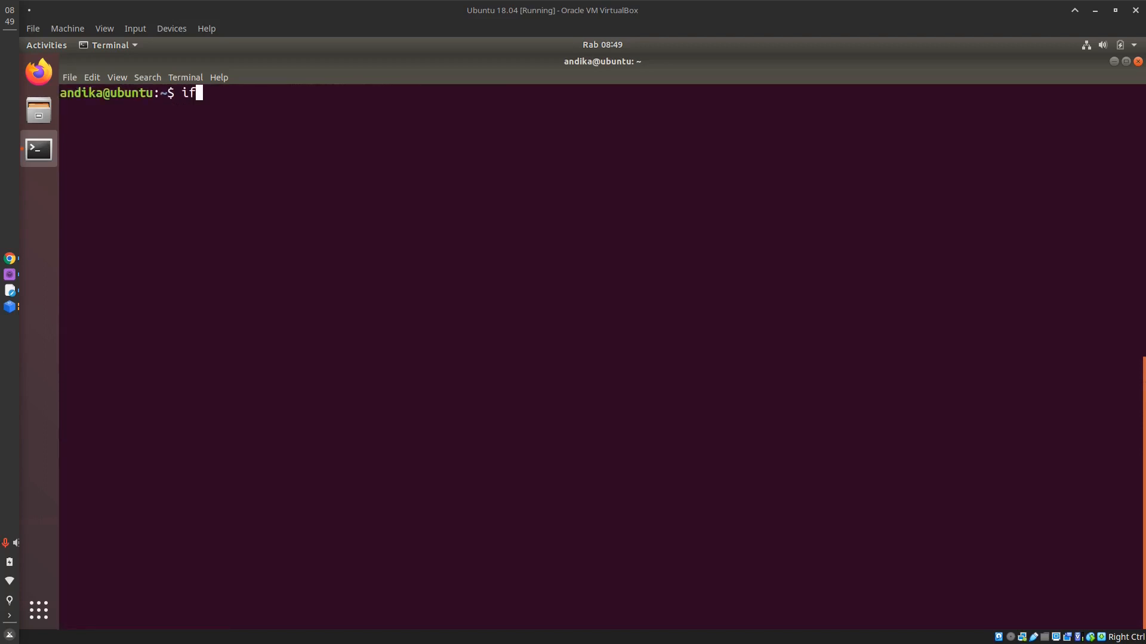
key("BackSpace")
key("BackSpace")
type("ig")
key("Return")
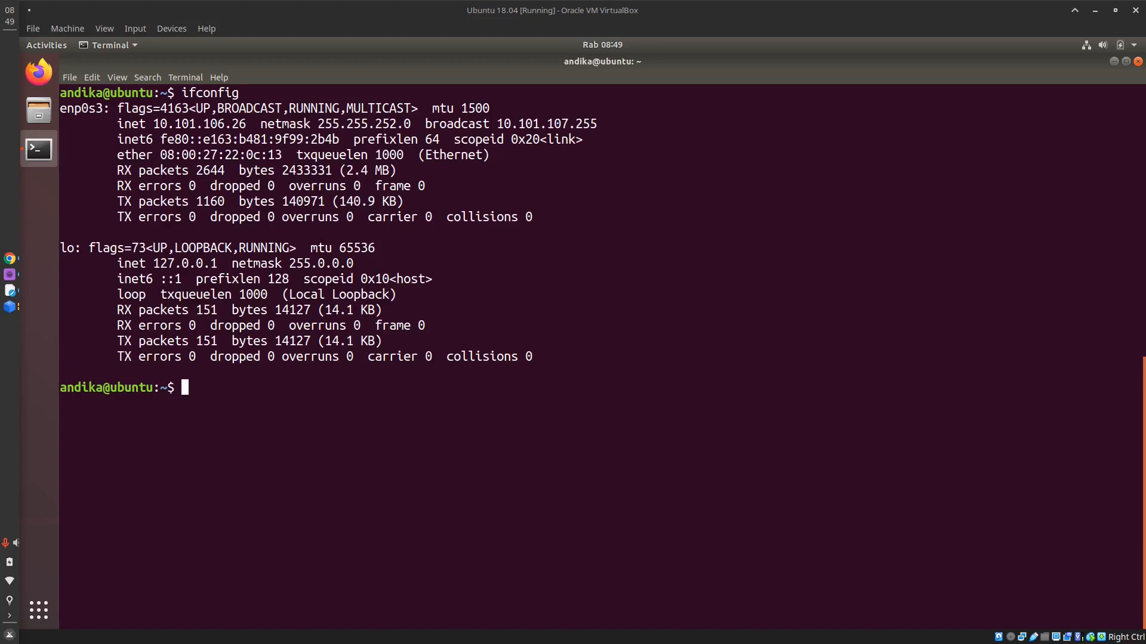
Step: Enlarge the terminal's text by three more zoom levels so the ifconfig output fills the window
left_click(126, 78)
left_click(134, 127)
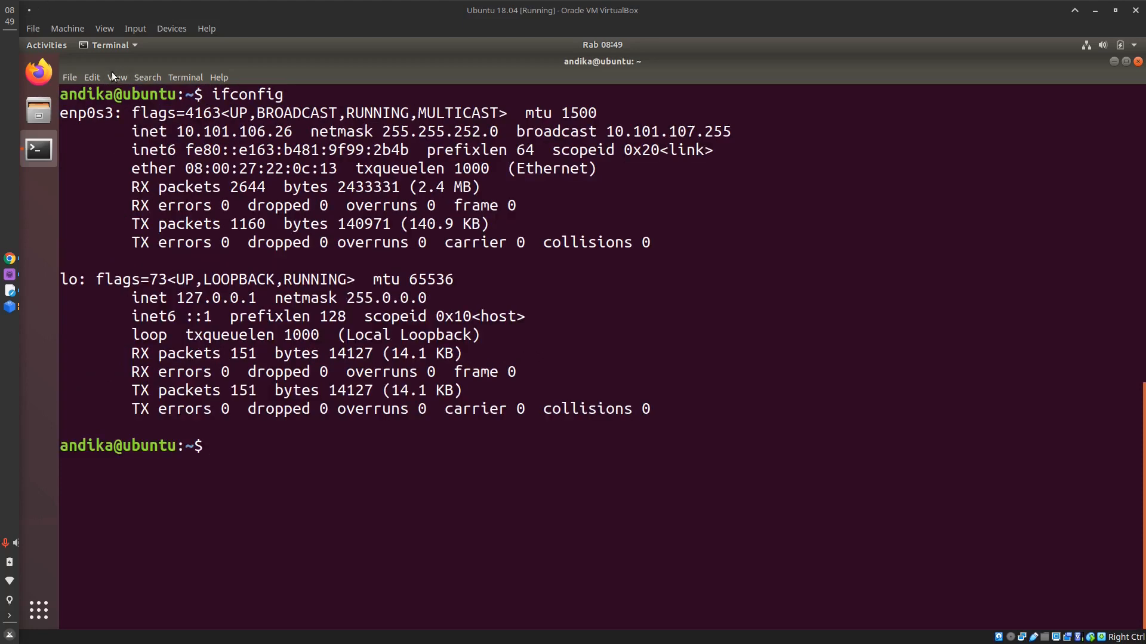
left_click(113, 75)
left_click(123, 124)
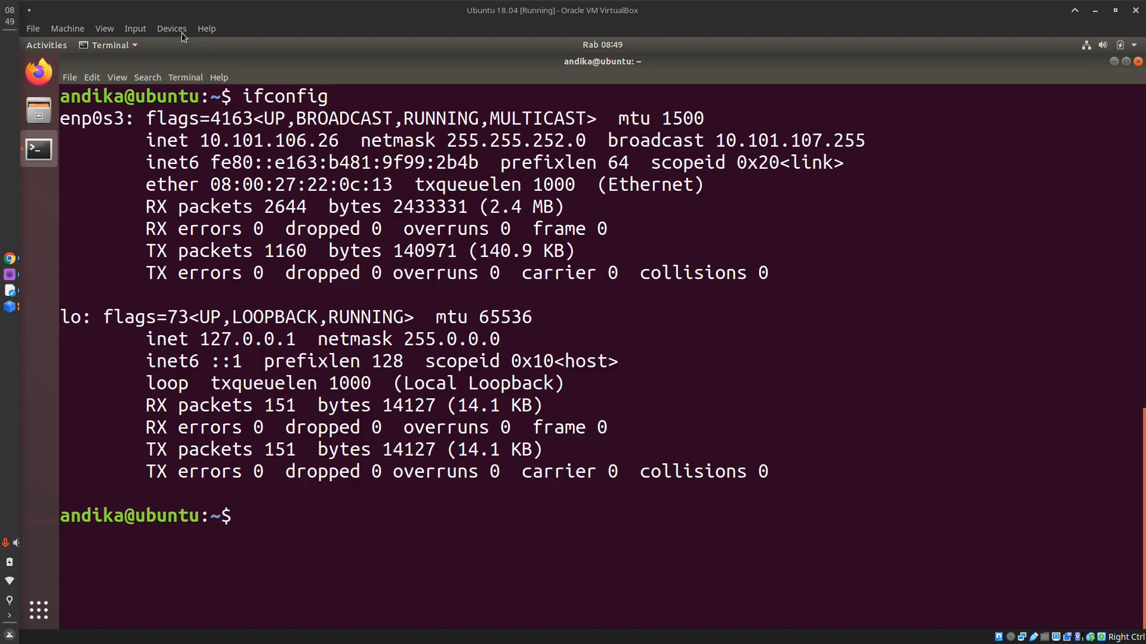
left_click(122, 77)
left_click(133, 124)
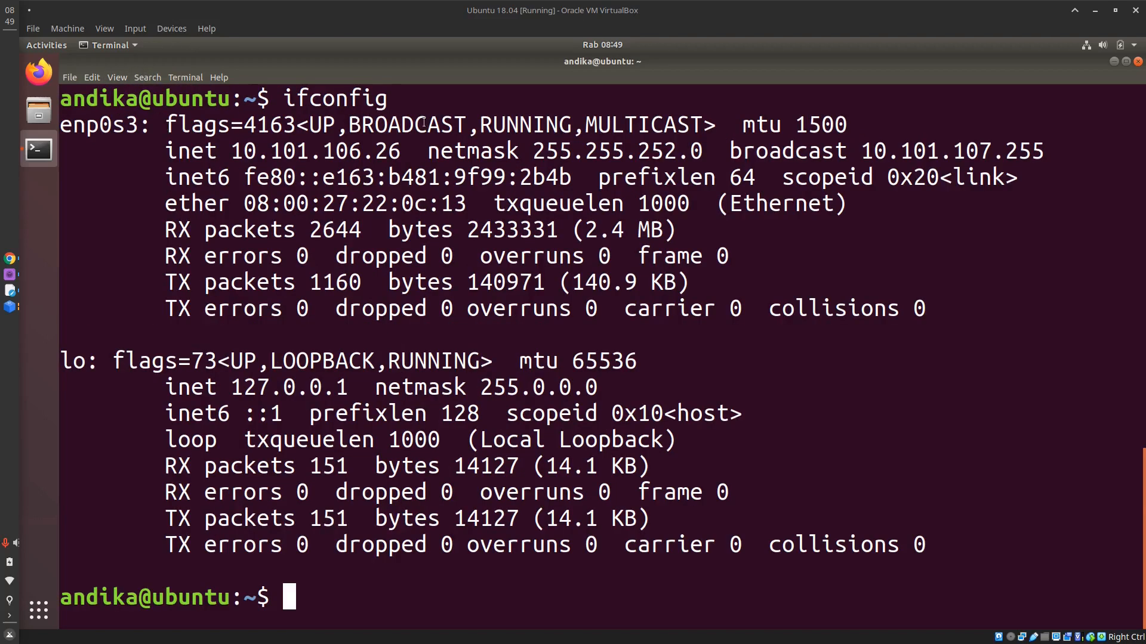
Step: Highlight the ifconfig command and the inet address of enp0s3 in its output
double_click(368, 102)
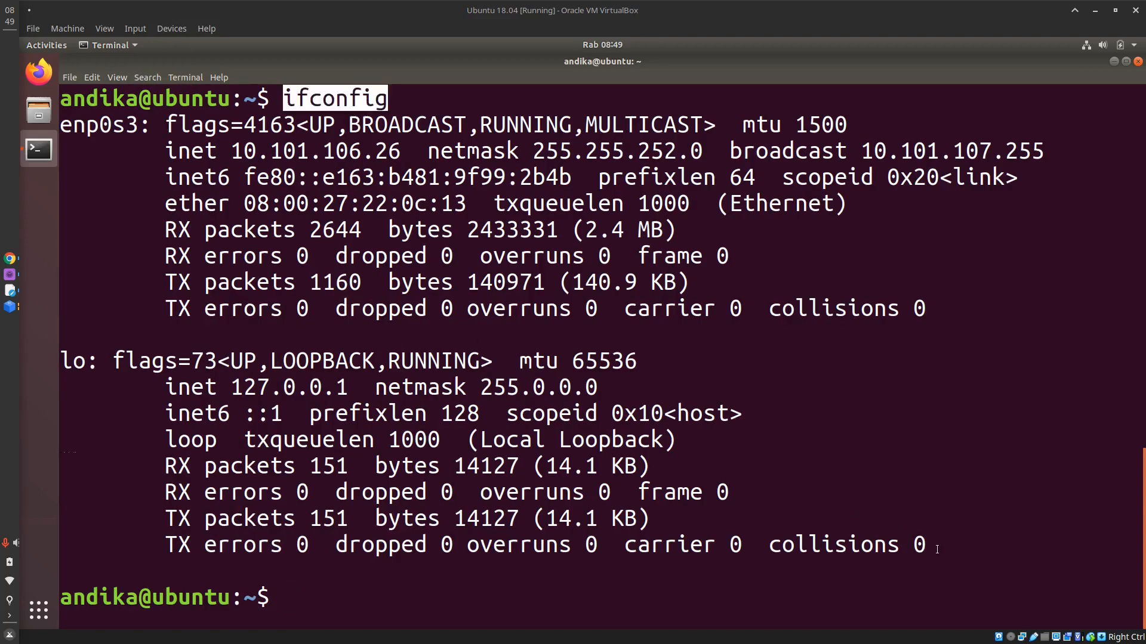
left_click(937, 549)
double_click(375, 151)
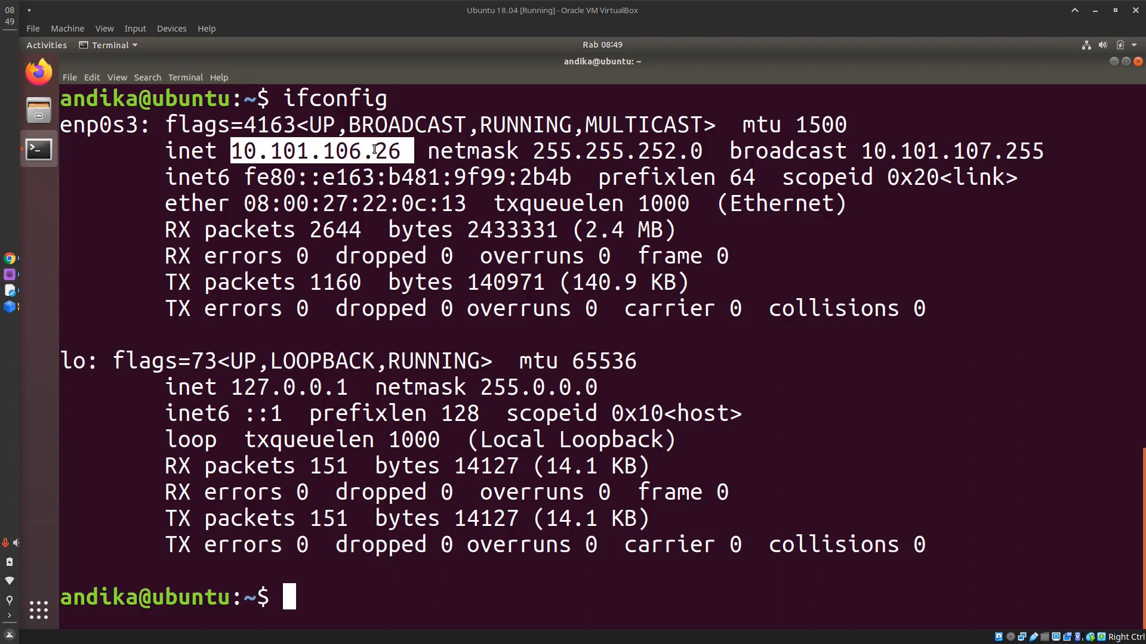
double_click(378, 102)
left_click(231, 150)
left_click_drag(231, 150, 398, 145)
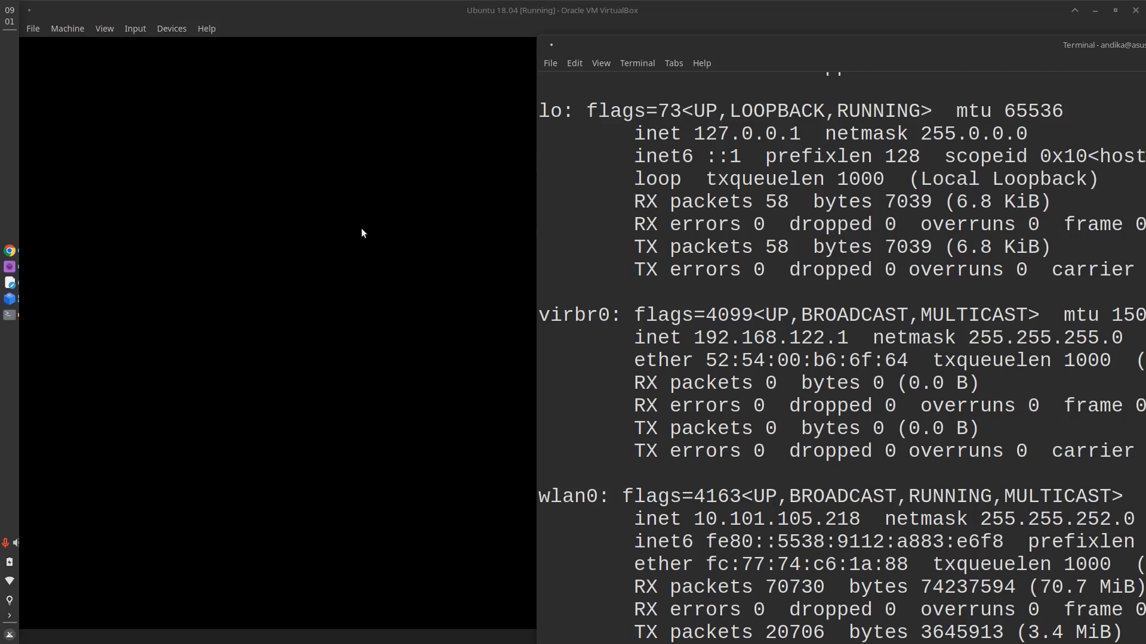
Step: Bring the virtual machine window to the front and unlock the Ubuntu session with the account password
left_click(362, 230)
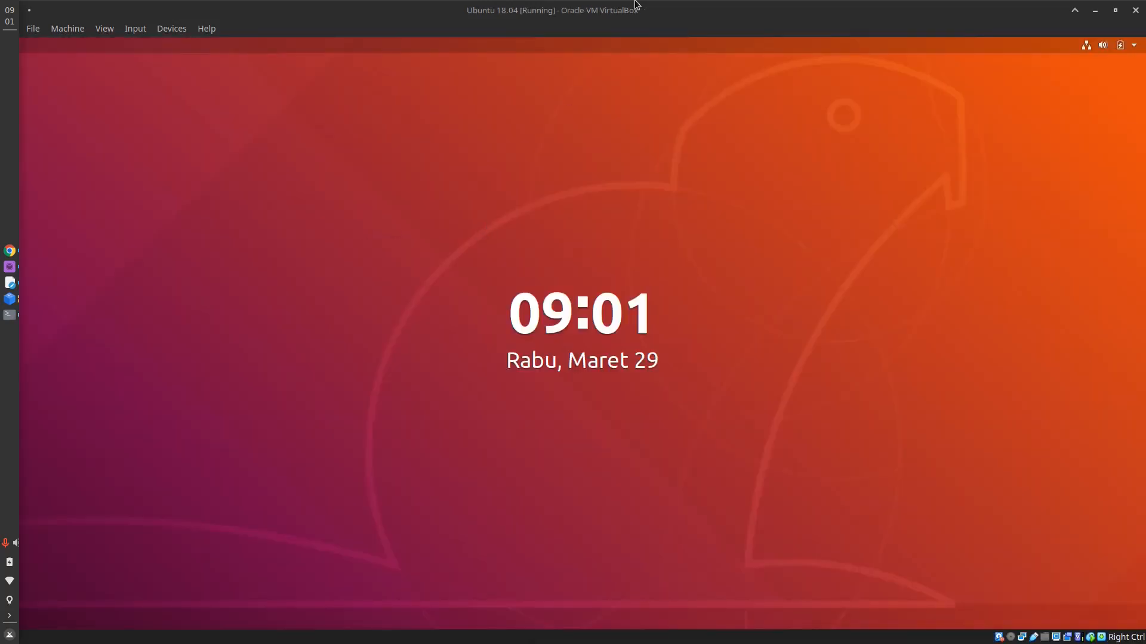
key("Return")
type("******")
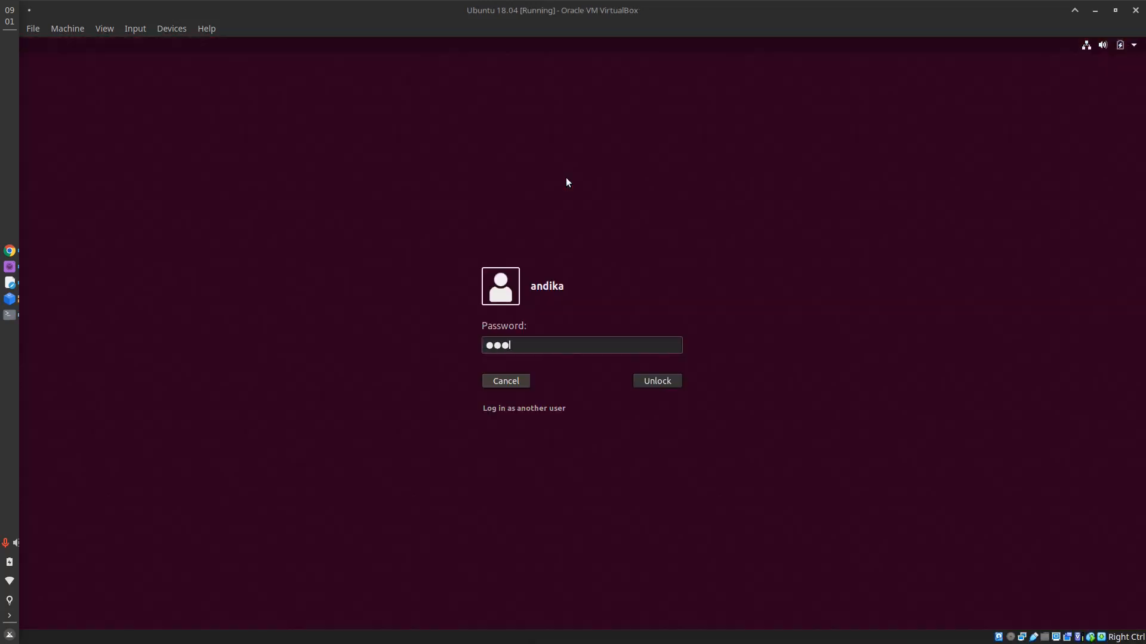
key("Return")
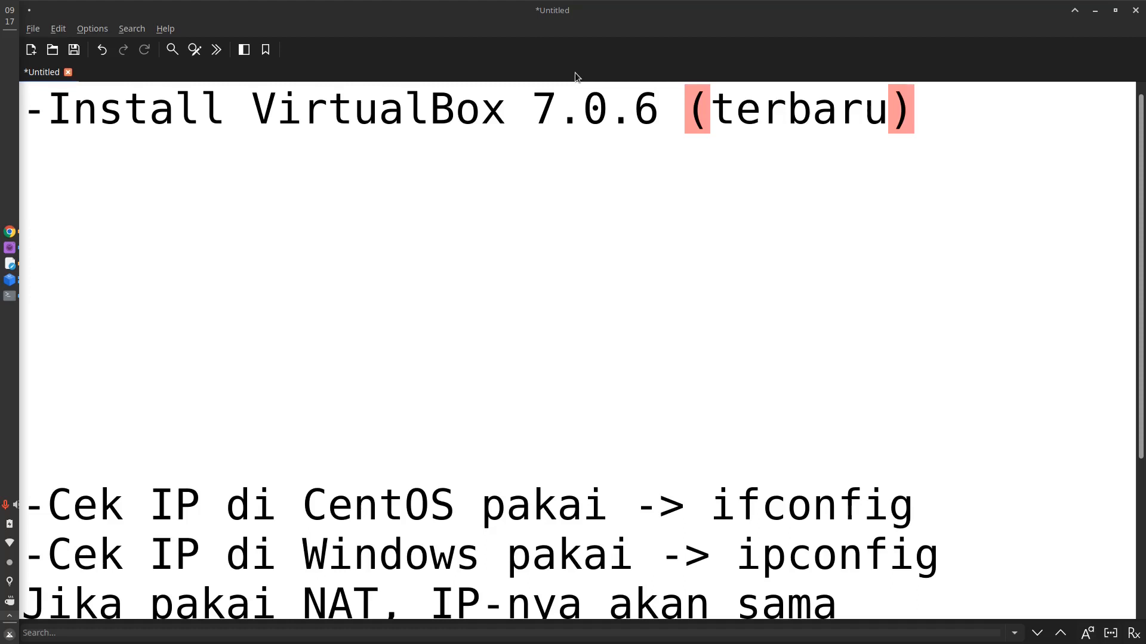
Step: Highlight the version number 7.0.6 in the note's VirtualBox installation line, then clear the selection
left_click_drag(658, 110, 506, 127)
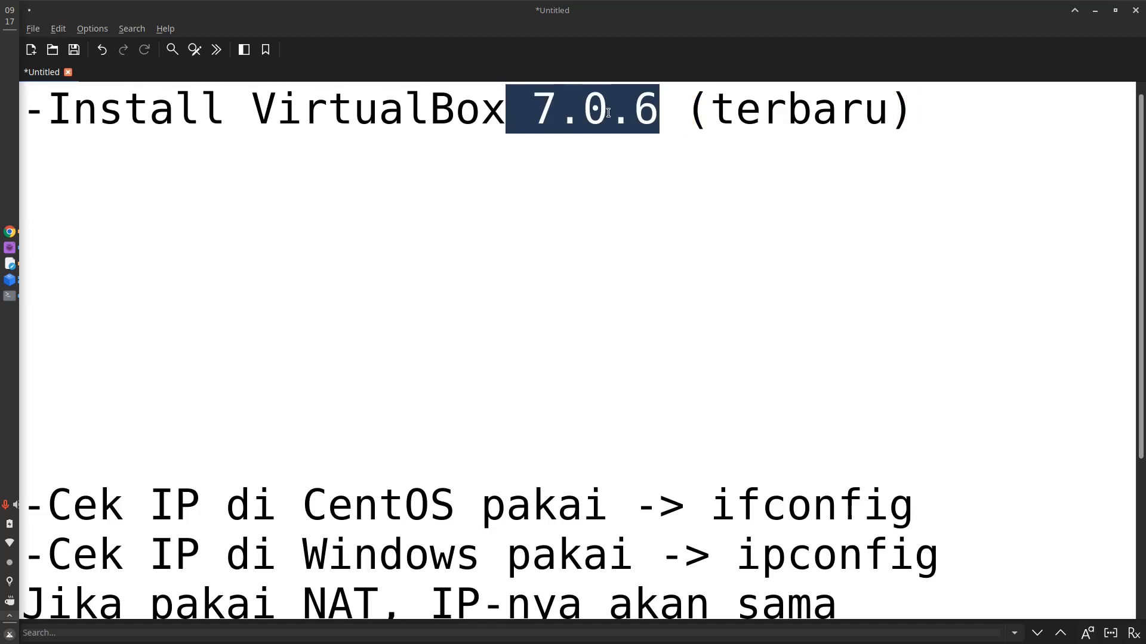
left_click(630, 113)
left_click(676, 113)
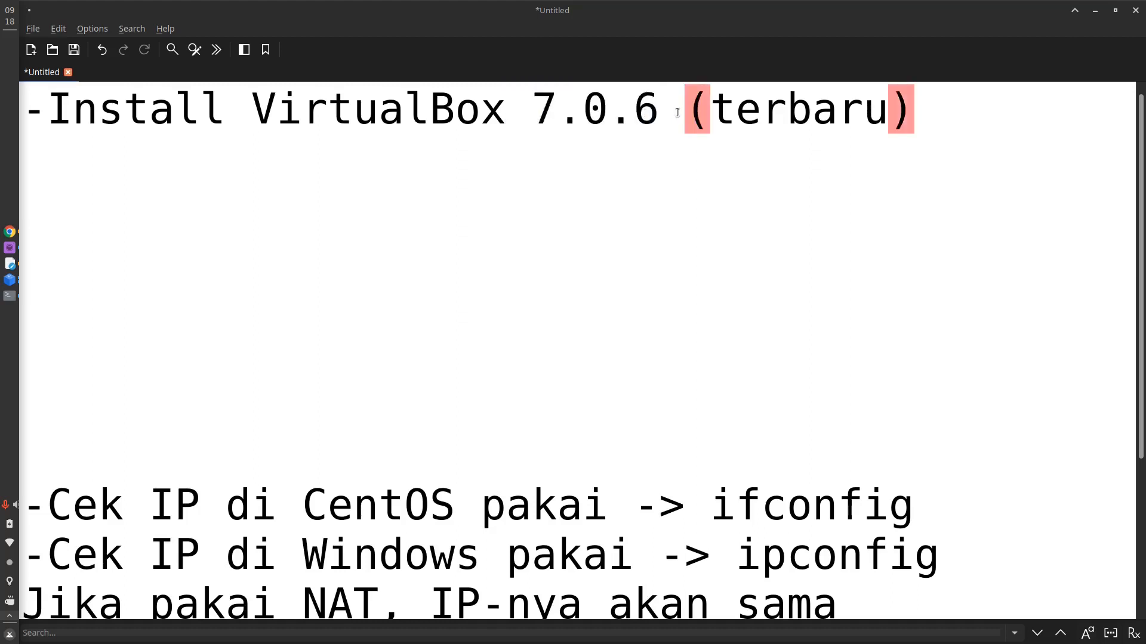
Step: Switch to Chrome and examine the enlarged VirtualBox downloads page, covering the platform packages and the Extension Pack section
key("alt+Tab")
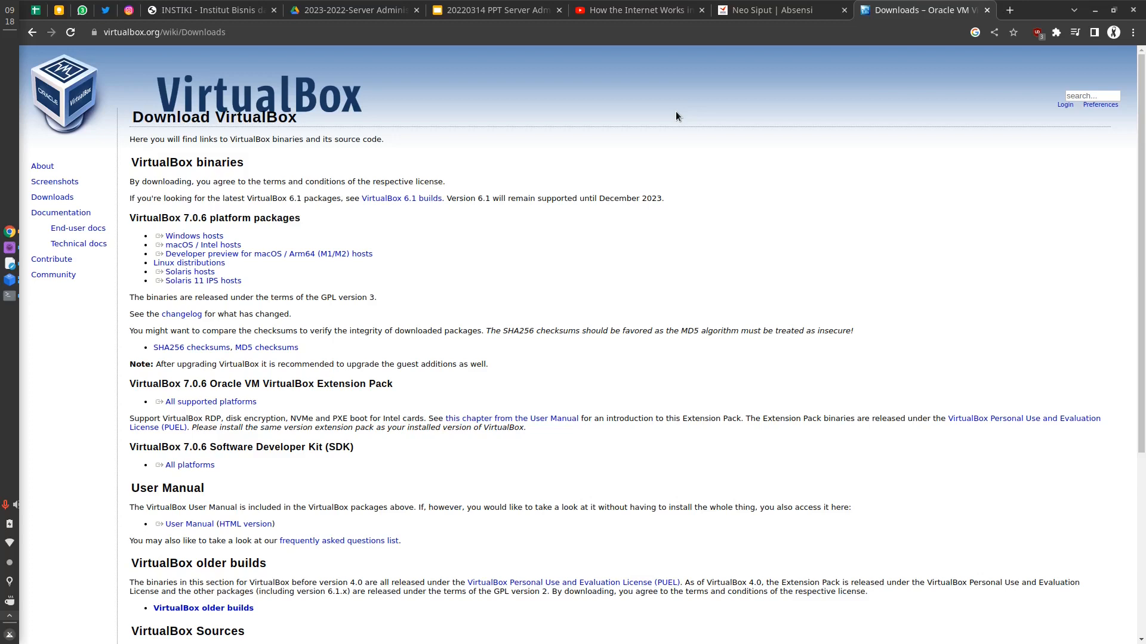
key("ctrl+plus")
key("ctrl+plus")
key("ctrl+plus")
key("ctrl+plus")
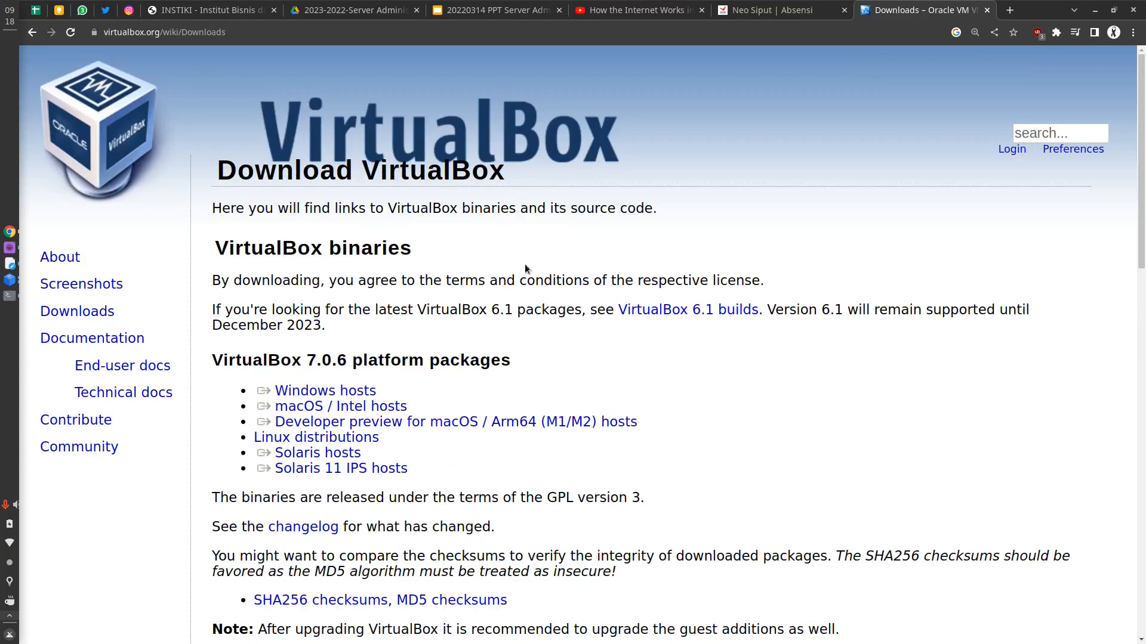
scroll(474, 349, "down", 3)
scroll(474, 349, "up", 3)
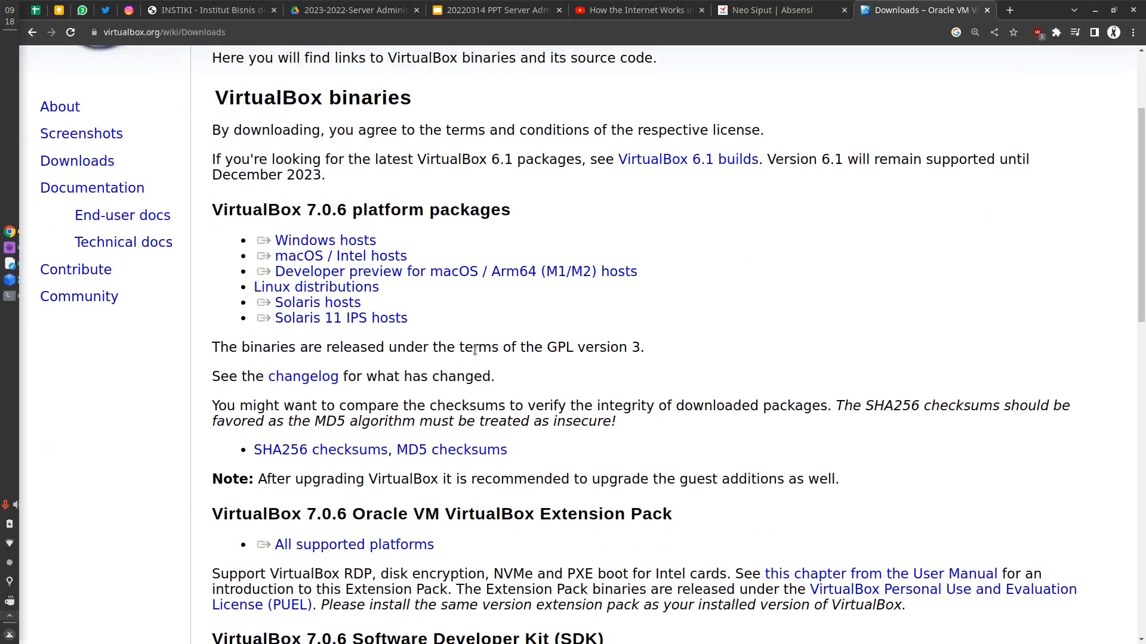
scroll(418, 215, "down", 3)
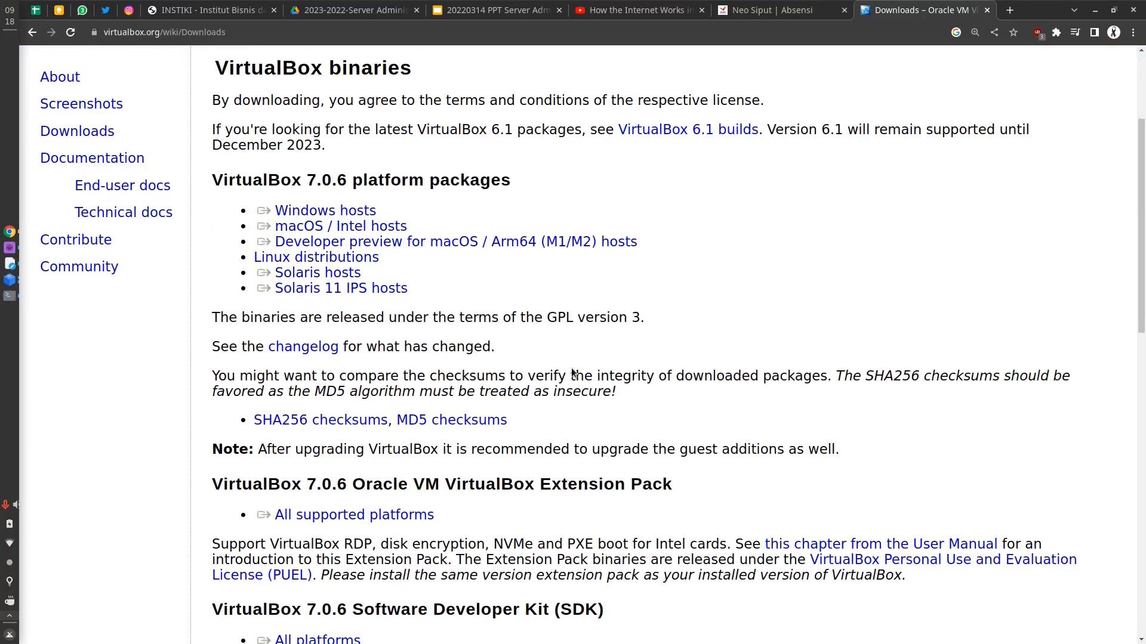
Step: Copy the heading "VirtualBox 7.0.6 Oracle VM VirtualBox Extension Pack" into the FeatherPad note as a second "-Install" line
left_click_drag(690, 498, 216, 481)
key("ctrl+c")
key("alt+Tab")
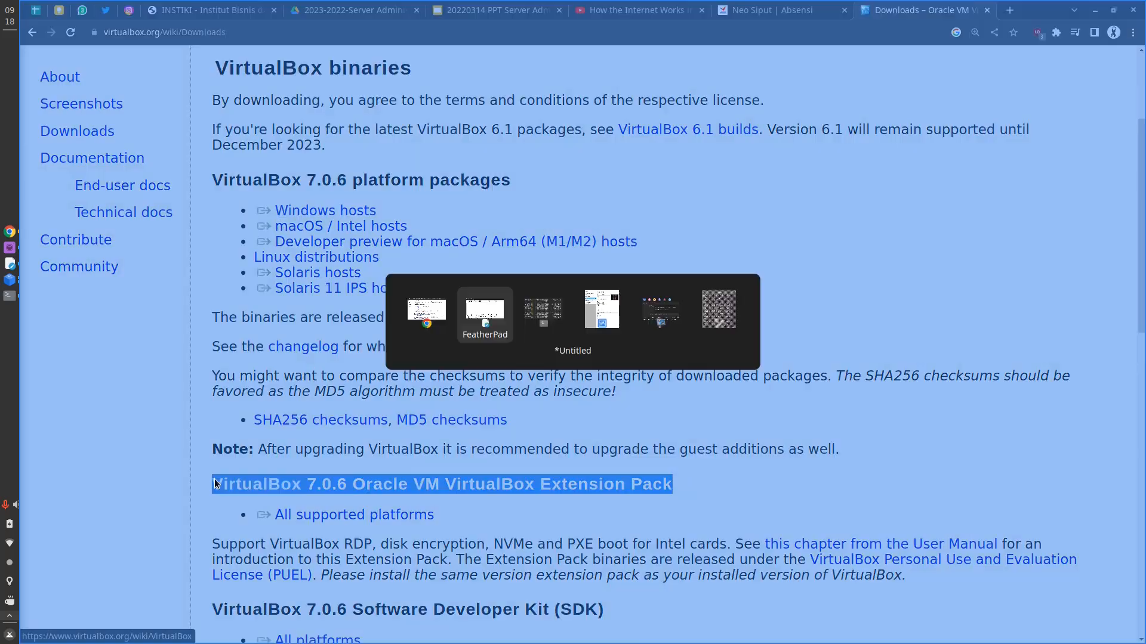
key("alt+Tab")
key("ctrl+v")
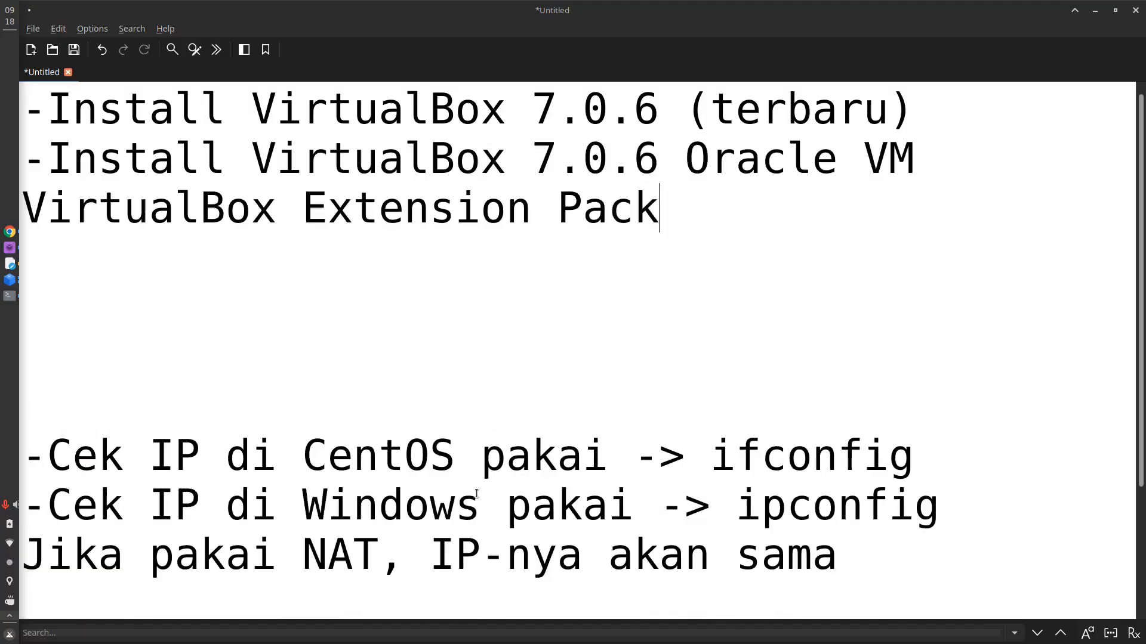
Step: Reduce the note's text size by several levels and highlight the Oracle VM VirtualBox Extension Pack name in the second line
key("ctrl+minus")
key("ctrl+minus")
key("ctrl+minus")
key("ctrl+minus")
key("ctrl+minus")
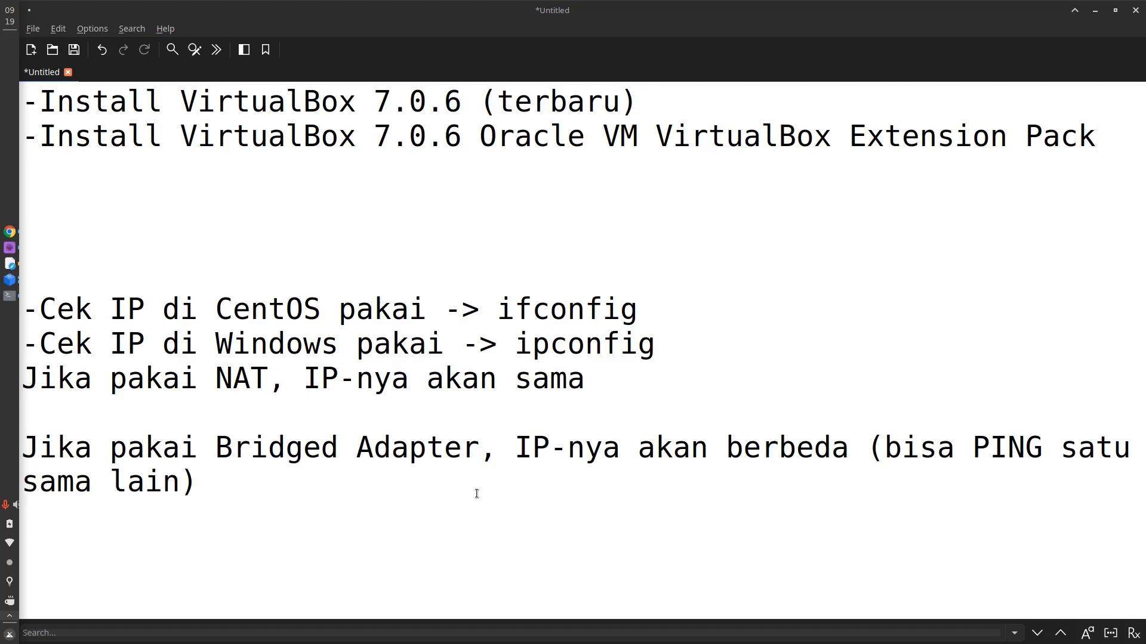
left_click_drag(1111, 134, 462, 136)
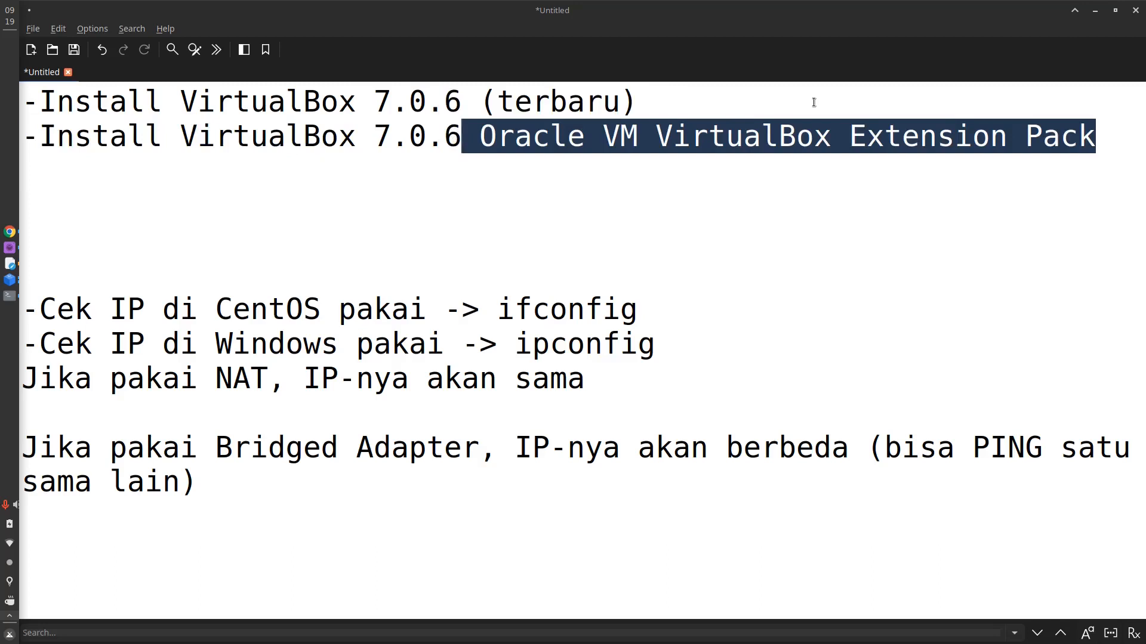
left_click_drag(1102, 135, 523, 140)
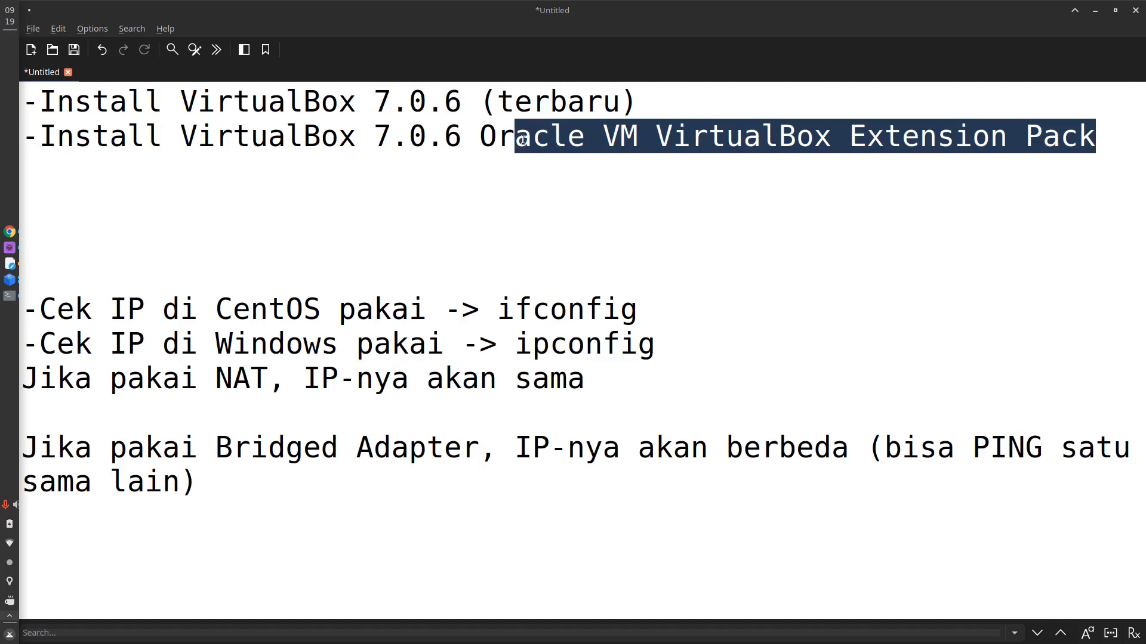
Step: Clear the highlight and start a new line directly below the Extension Pack line in the note
left_click(605, 139)
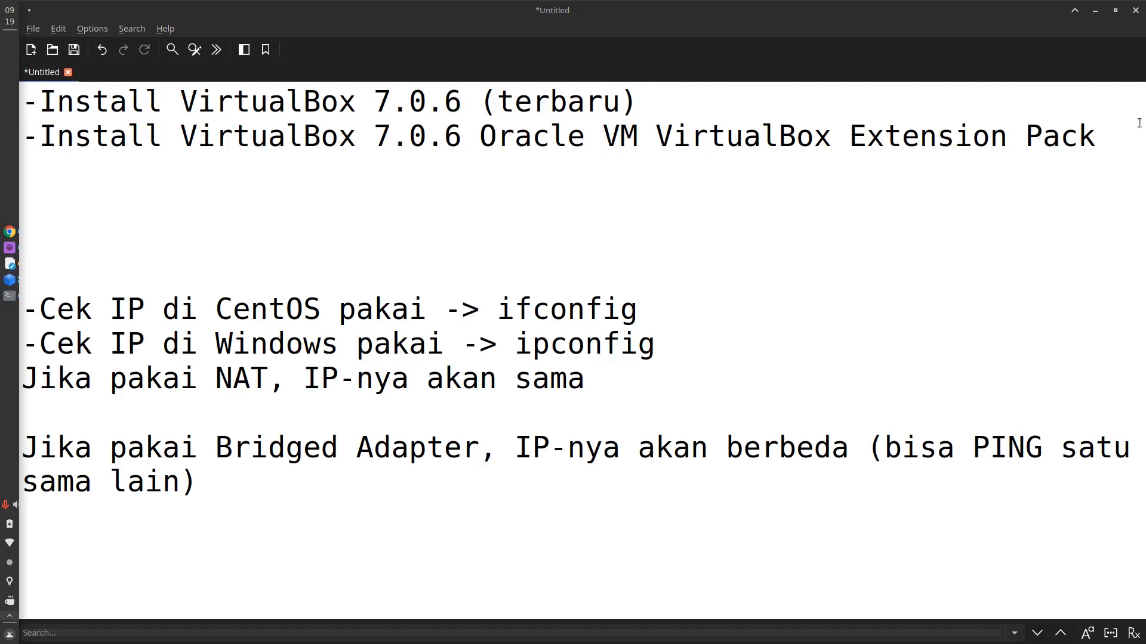
left_click(1125, 133)
key("Return")
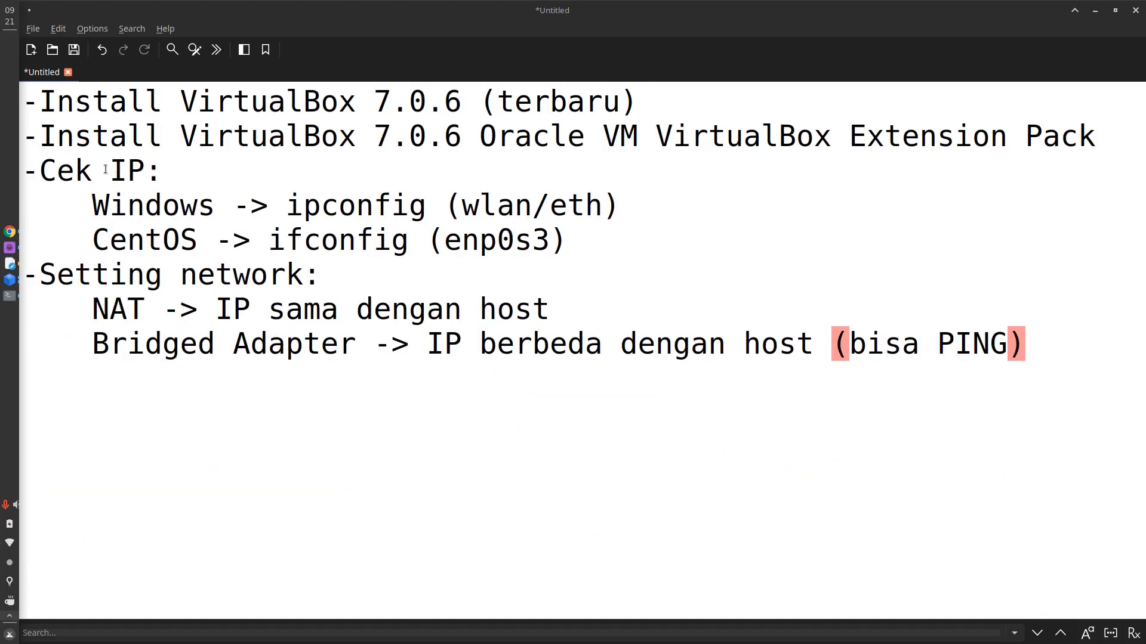
Step: Highlight the Cek IP heading, the start of ipconfig and the start of ifconfig in turn, and clear the selection
left_click_drag(38, 171, 141, 175)
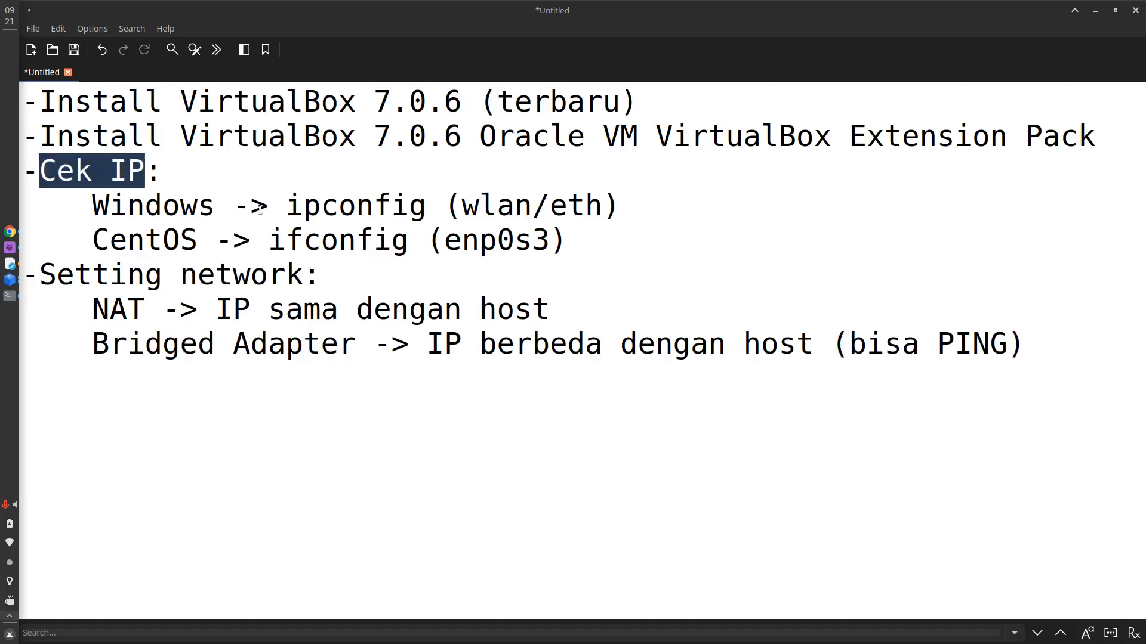
left_click(282, 212)
left_click_drag(282, 212, 339, 210)
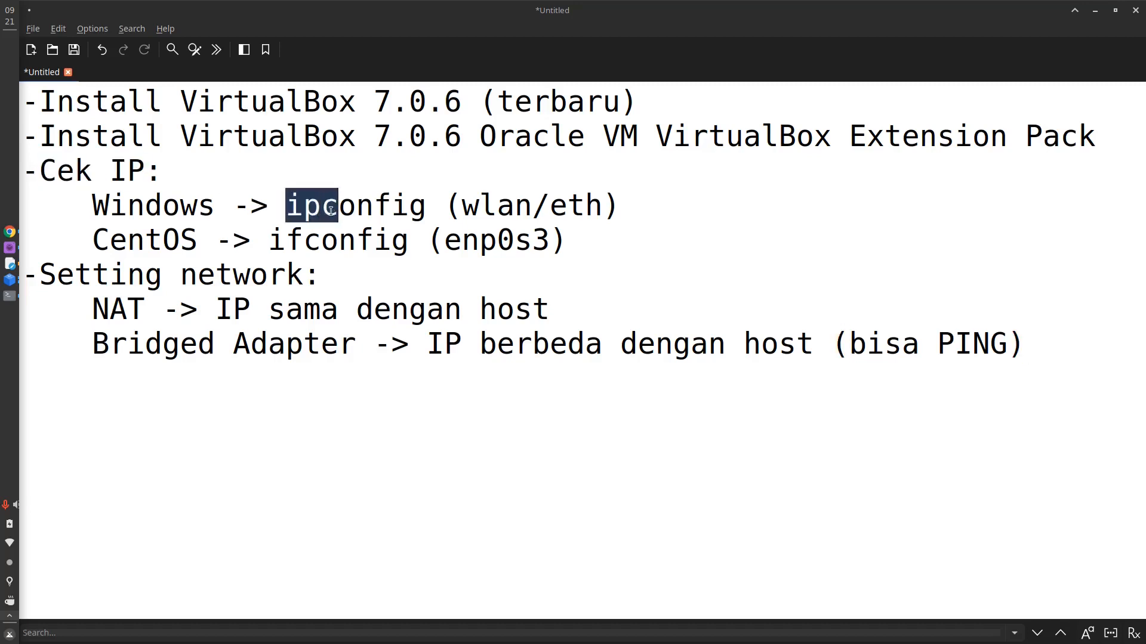
left_click_drag(274, 246, 343, 243)
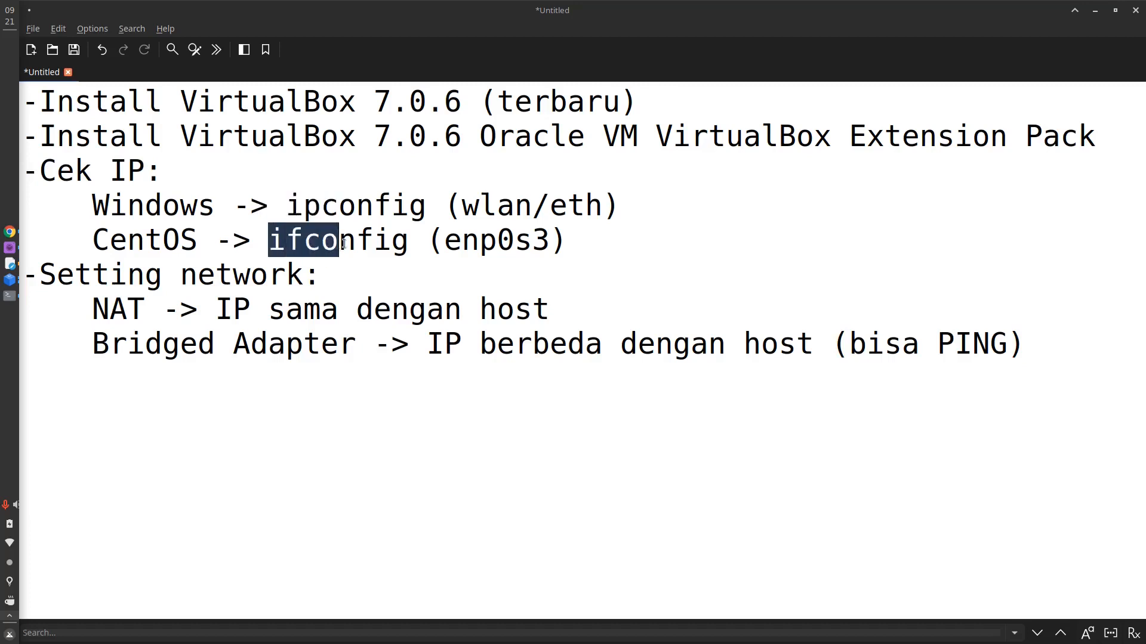
left_click(390, 229)
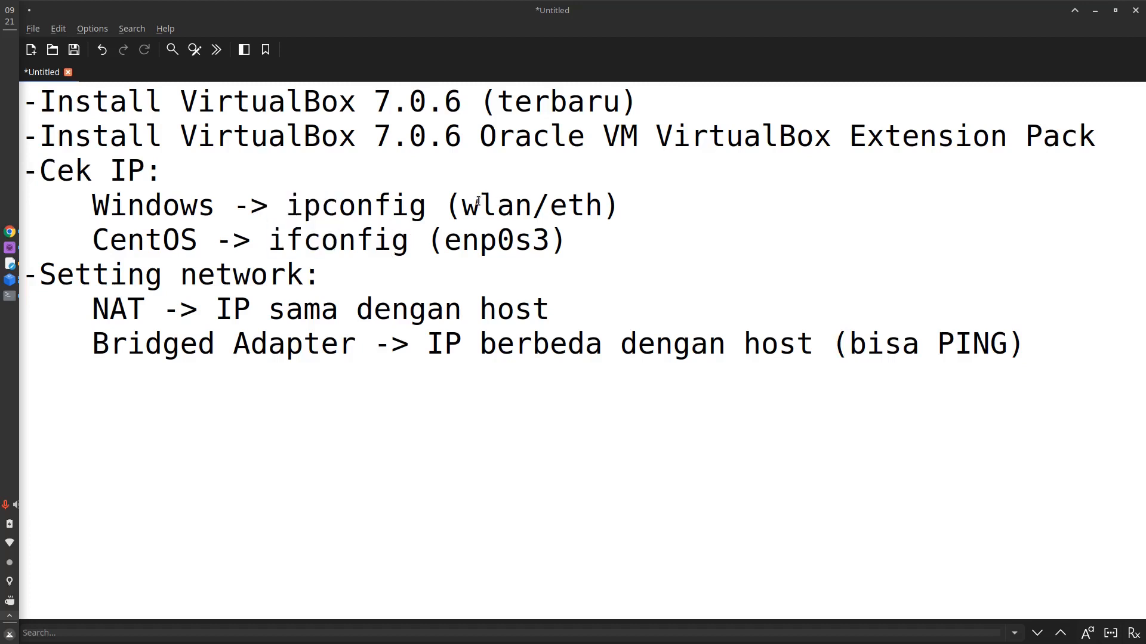
left_click(529, 210)
type("-")
key("BackSpace")
type("0")
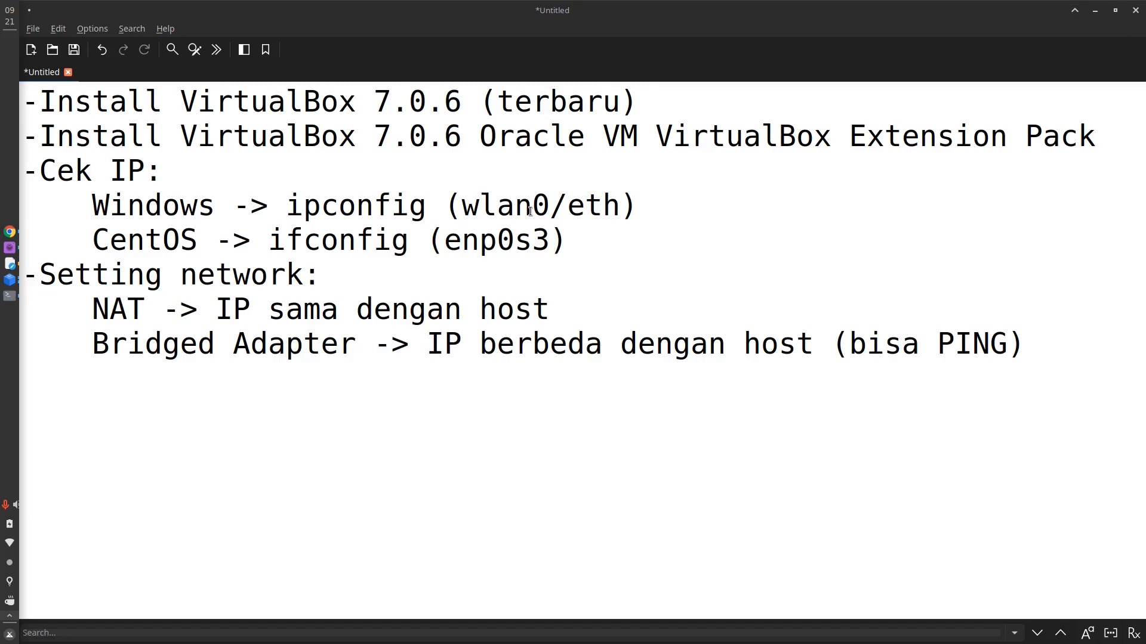
key("BackSpace")
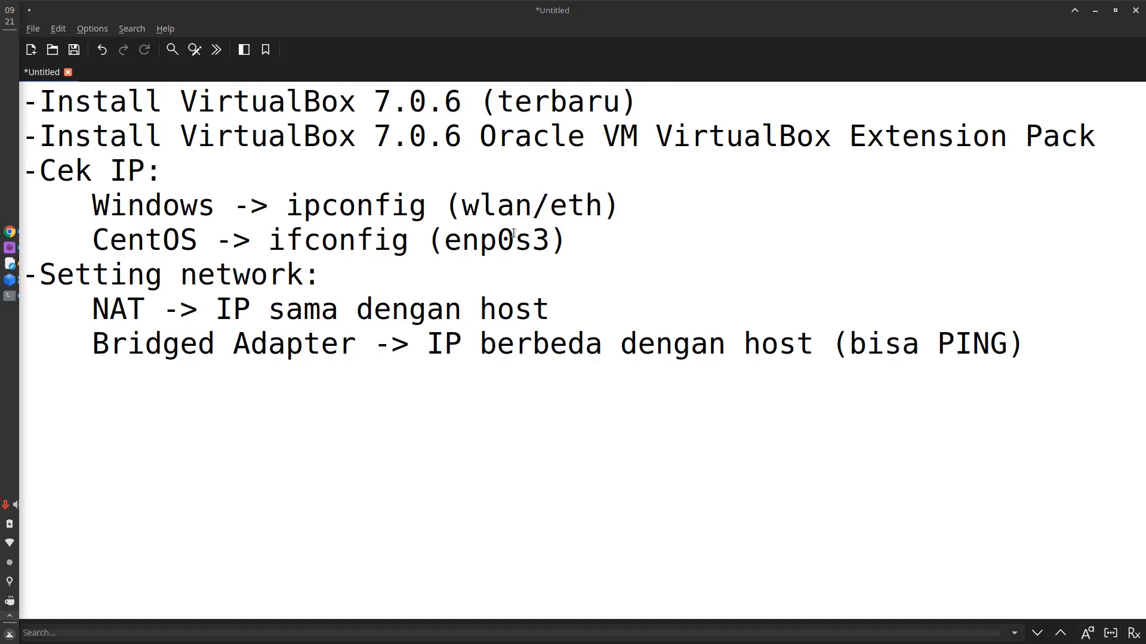
Step: Highlight enp0s3 in the CentOS line, and the word NAT and its "IP sama dengan host" description under Setting network
left_click_drag(442, 244, 555, 244)
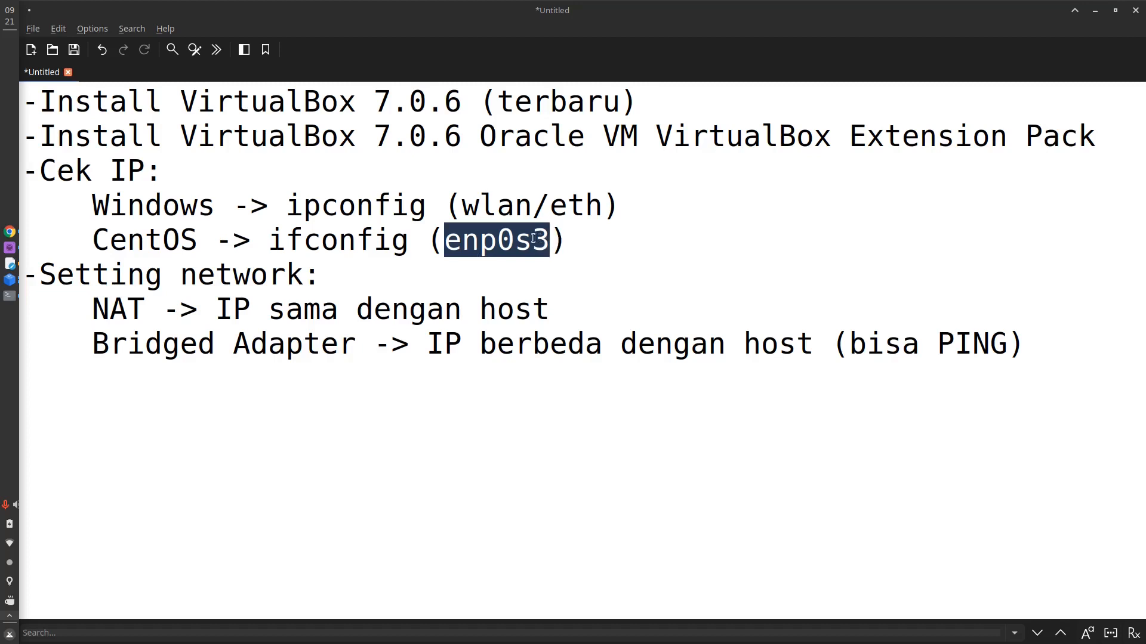
left_click(354, 264)
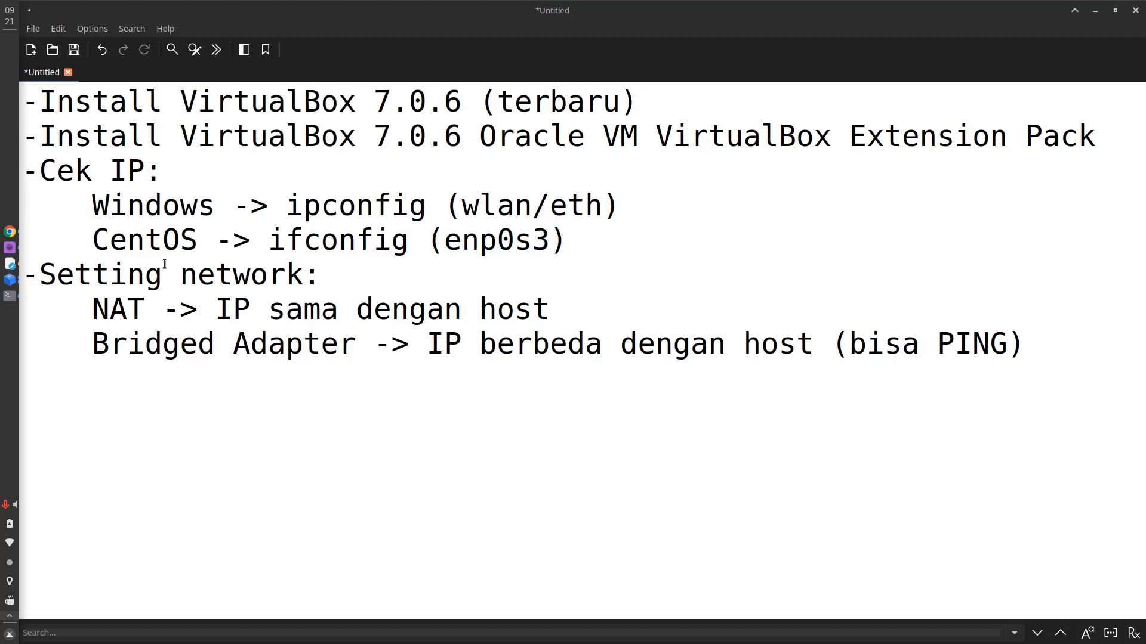
left_click_drag(95, 311, 127, 312)
left_click(127, 344)
left_click_drag(216, 311, 654, 316)
Step: Highlight Windows and CentOS under Cek IP and Bridged Adapter under Setting network in turn, and clear the selection
double_click(141, 210)
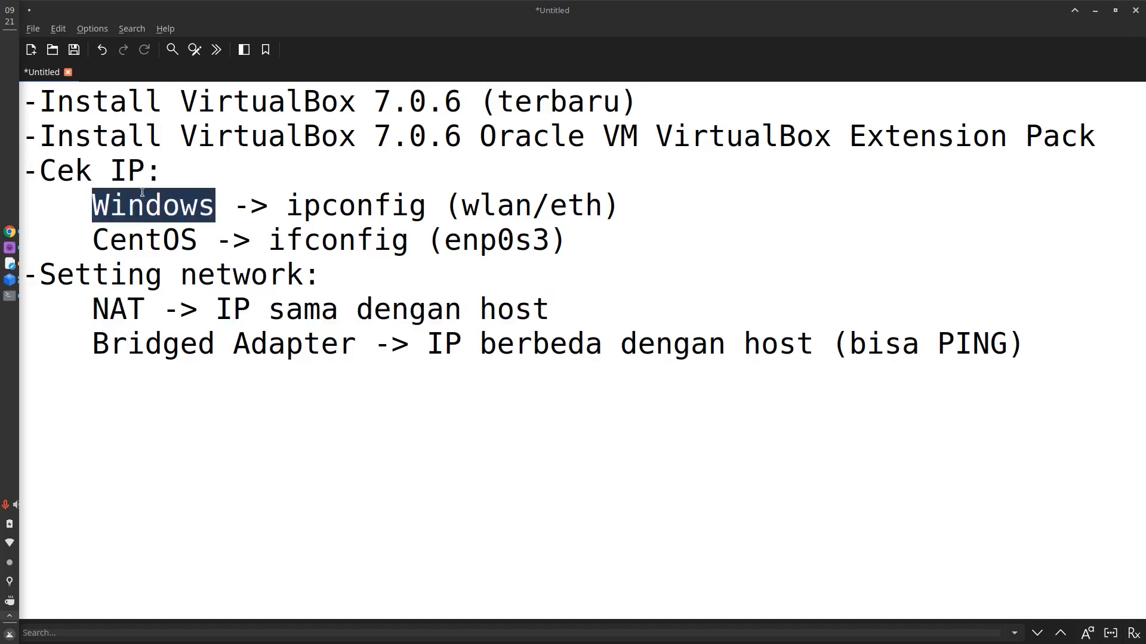
double_click(141, 241)
left_click_drag(92, 346, 351, 350)
left_click(620, 344)
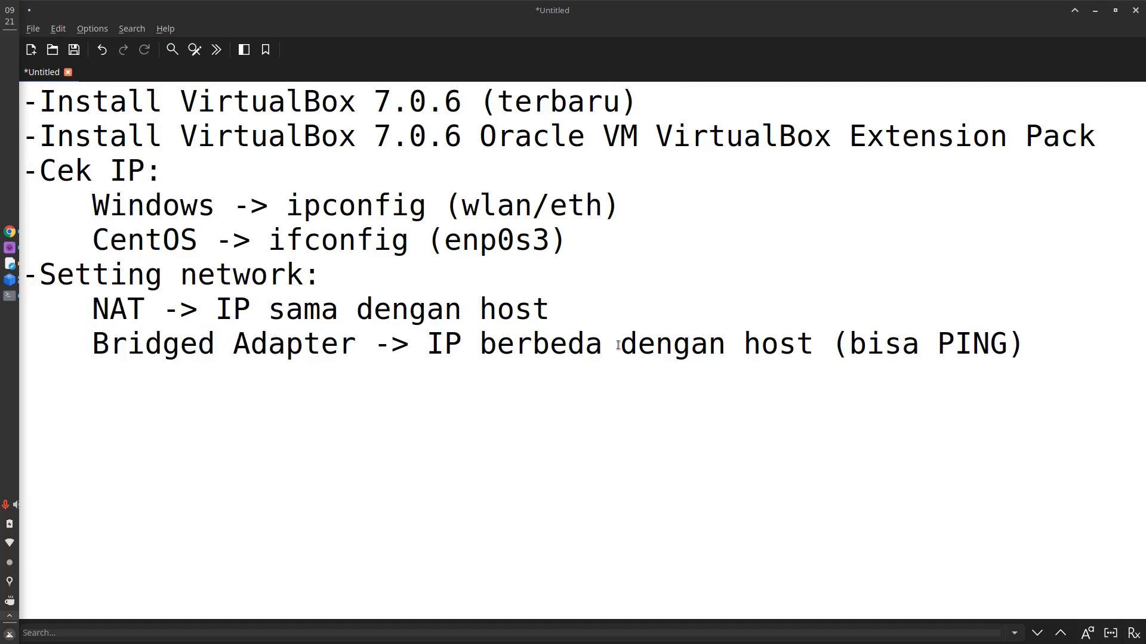